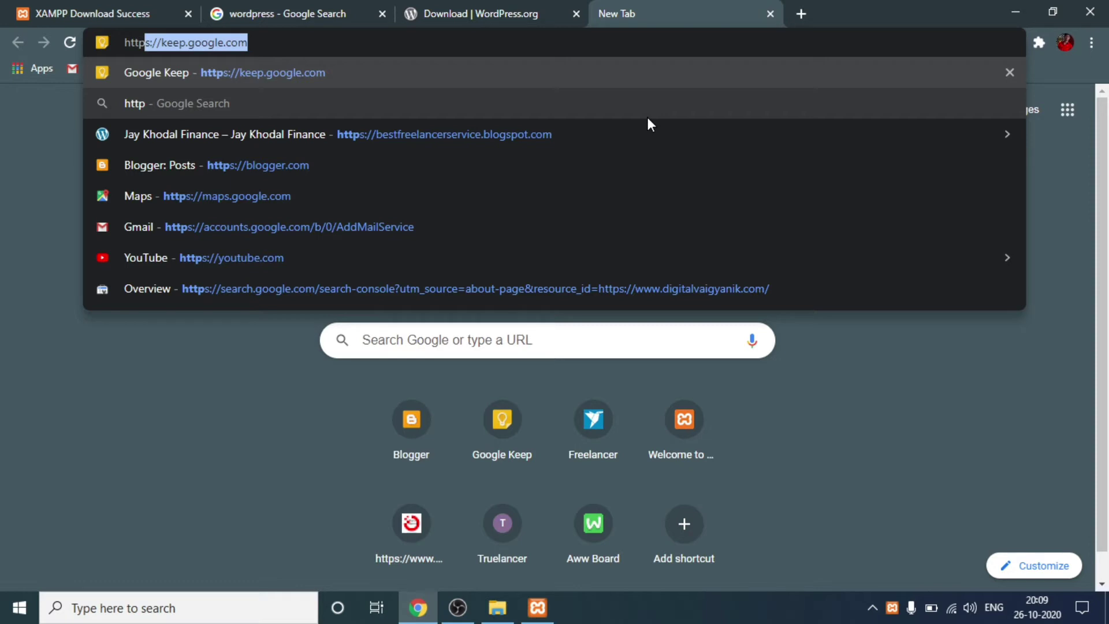
{"action": "type", "text": ":"}
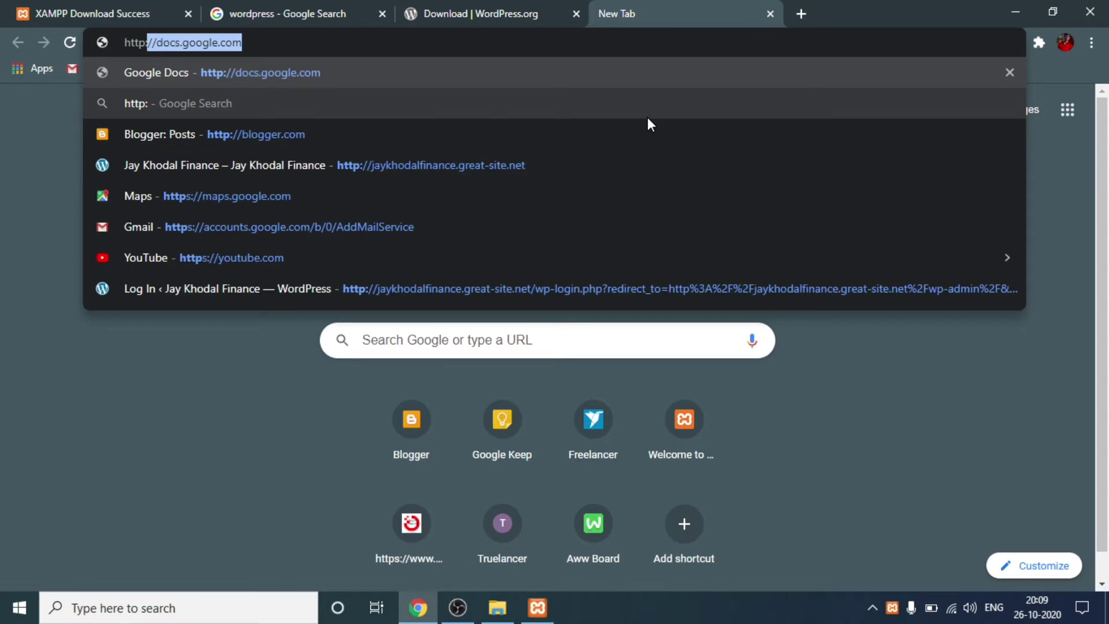
{"action": "key", "text": "BackSpace"}
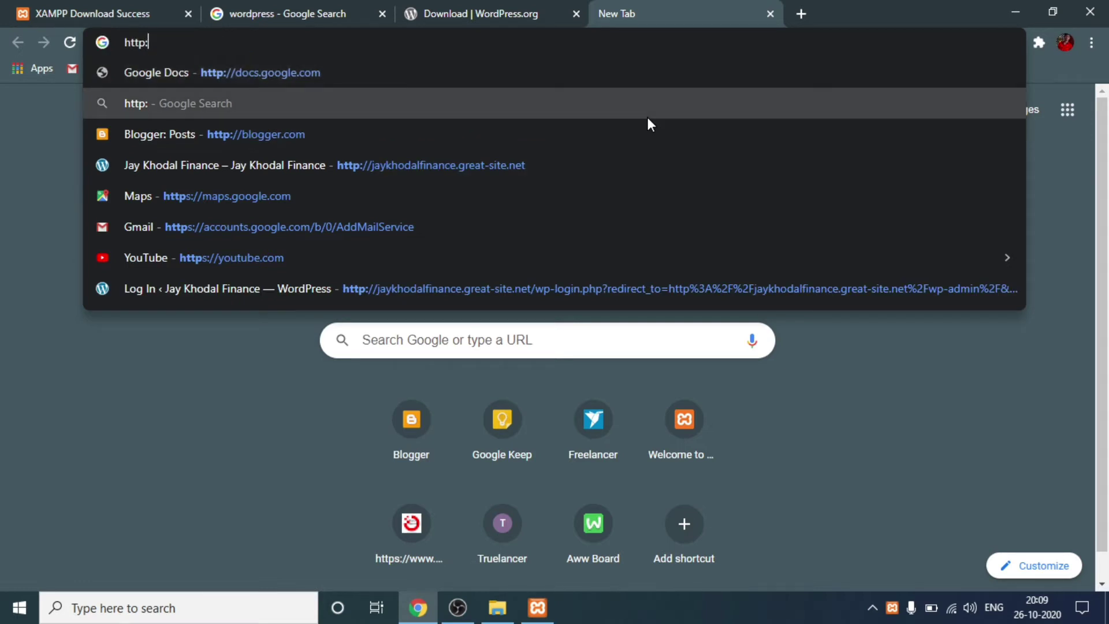
{"action": "type", "text": "//"}
{"action": "key", "text": "BackSpace"}
{"action": "key", "text": "BackSpace"}
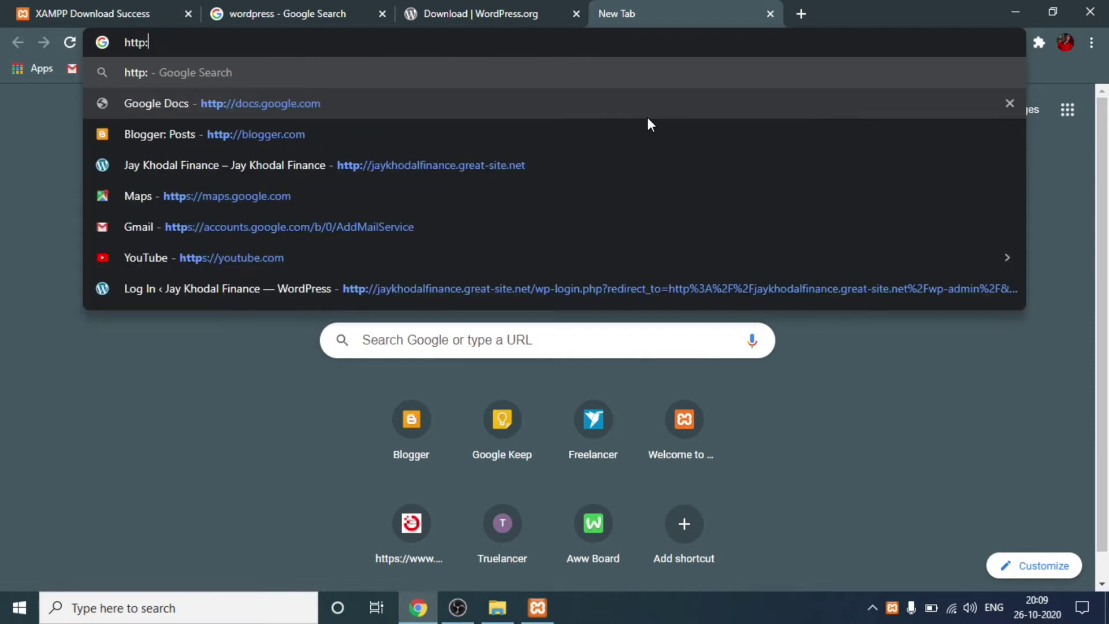
{"action": "type", "text": "//"}
{"action": "type", "text": "l"}
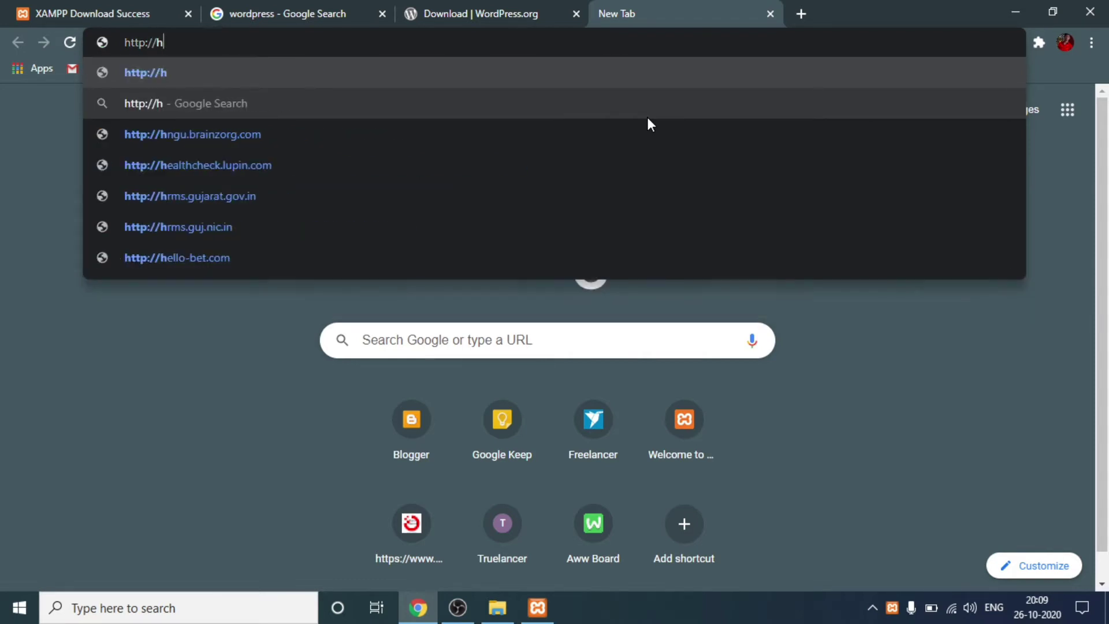
{"action": "key", "text": "BackSpace"}
{"action": "type", "text": "loca"}
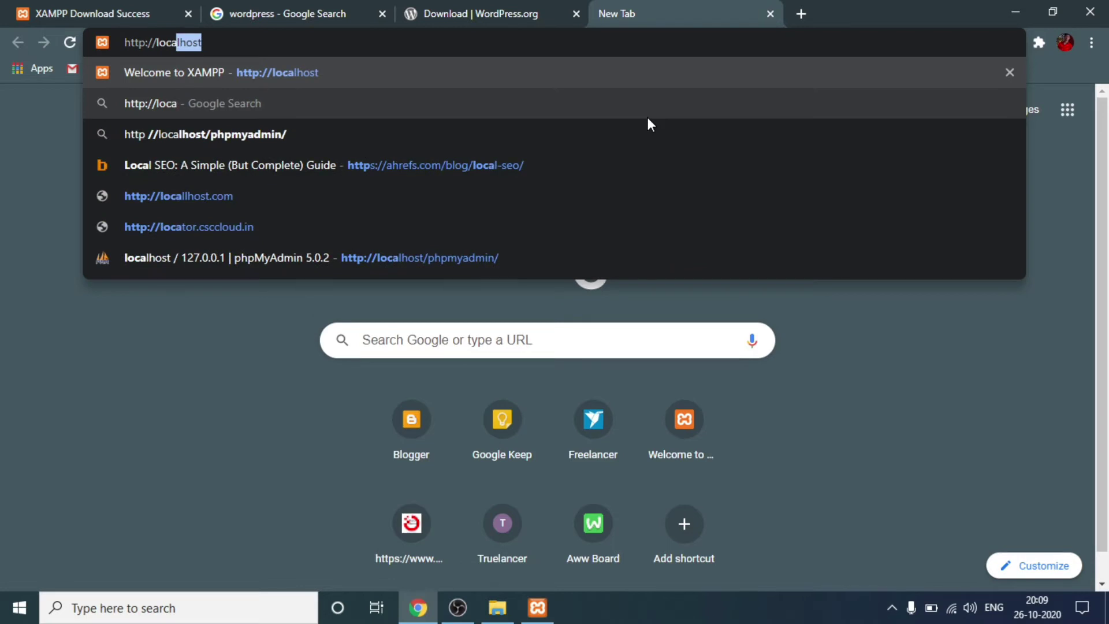
{"action": "type", "text": "lhost"}
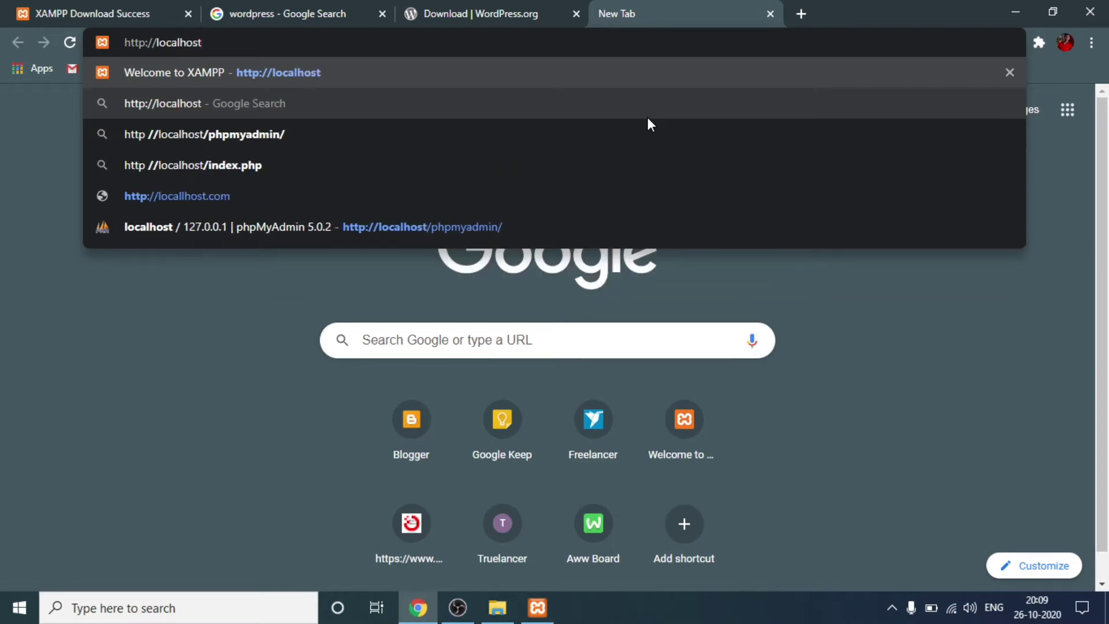
{"action": "key", "text": "Return"}
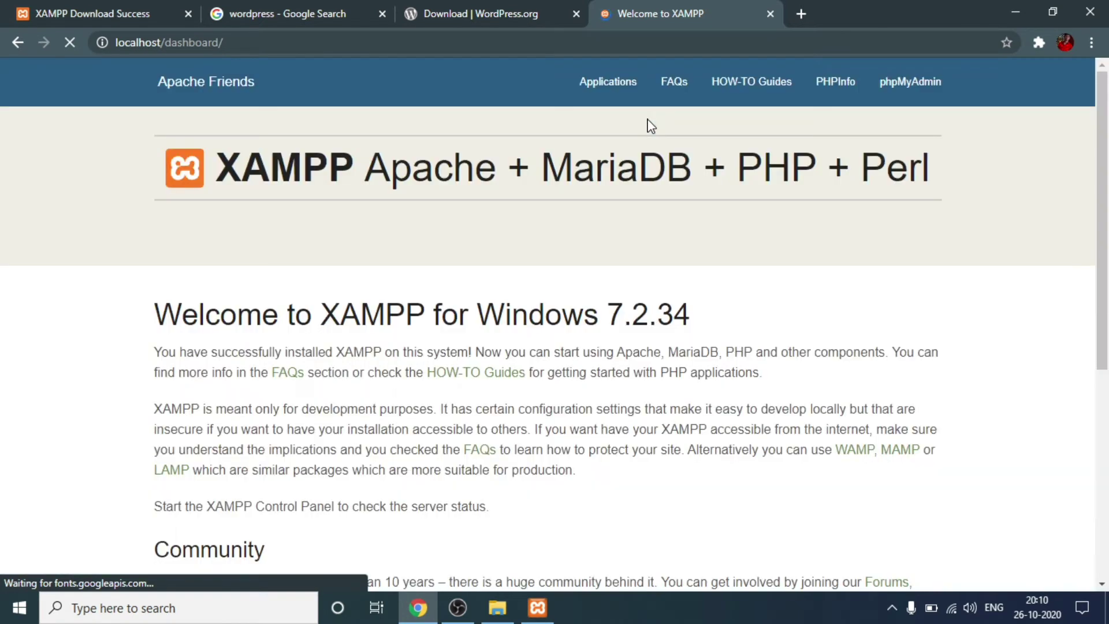
Step: Look over the XAMPP welcome page, then close its tab
{"action": "scroll", "coordinate": [512, 280], "scroll_direction": "down", "scroll_amount": 6}
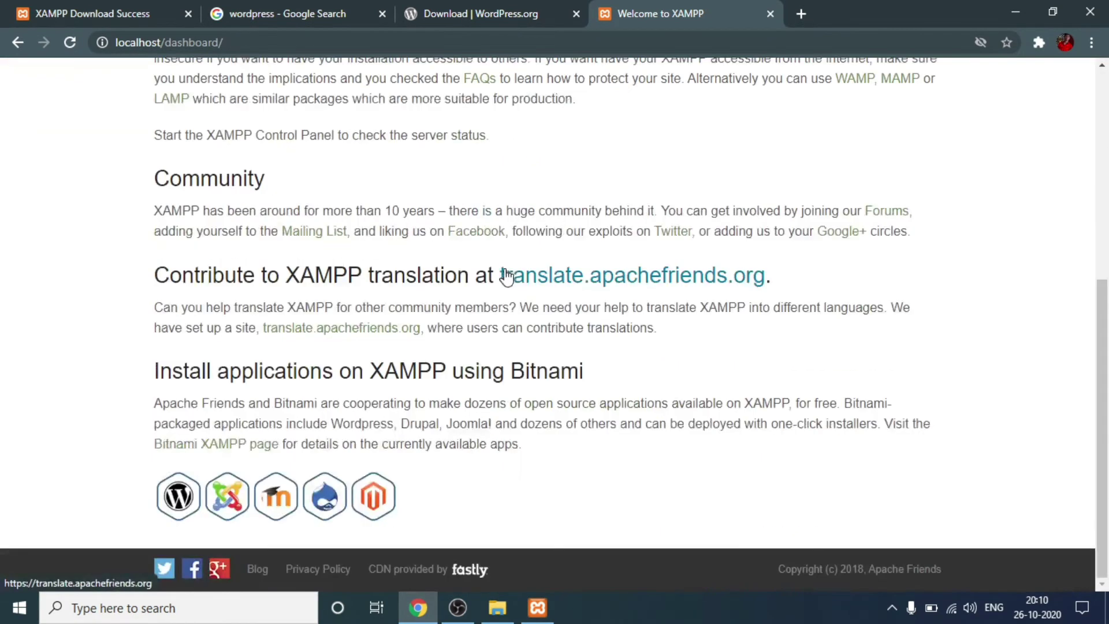
{"action": "left_click", "coordinate": [511, 283]}
{"action": "scroll", "coordinate": [491, 220], "scroll_direction": "up", "scroll_amount": 6}
{"action": "scroll", "coordinate": [440, 242], "scroll_direction": "down", "scroll_amount": 6}
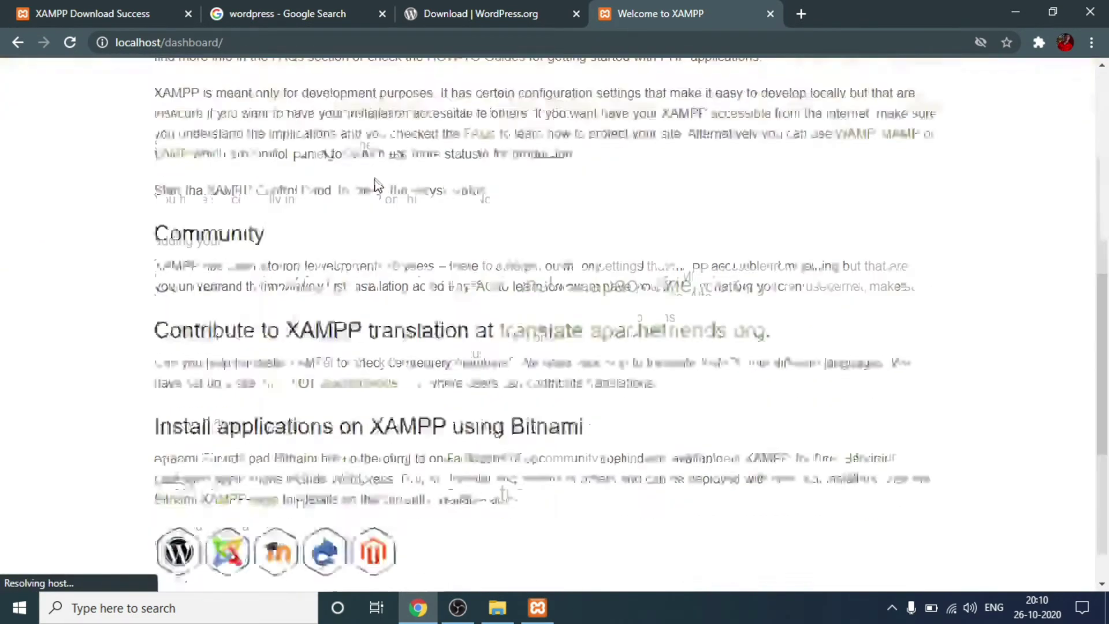
{"action": "scroll", "coordinate": [561, 134], "scroll_direction": "up", "scroll_amount": 6}
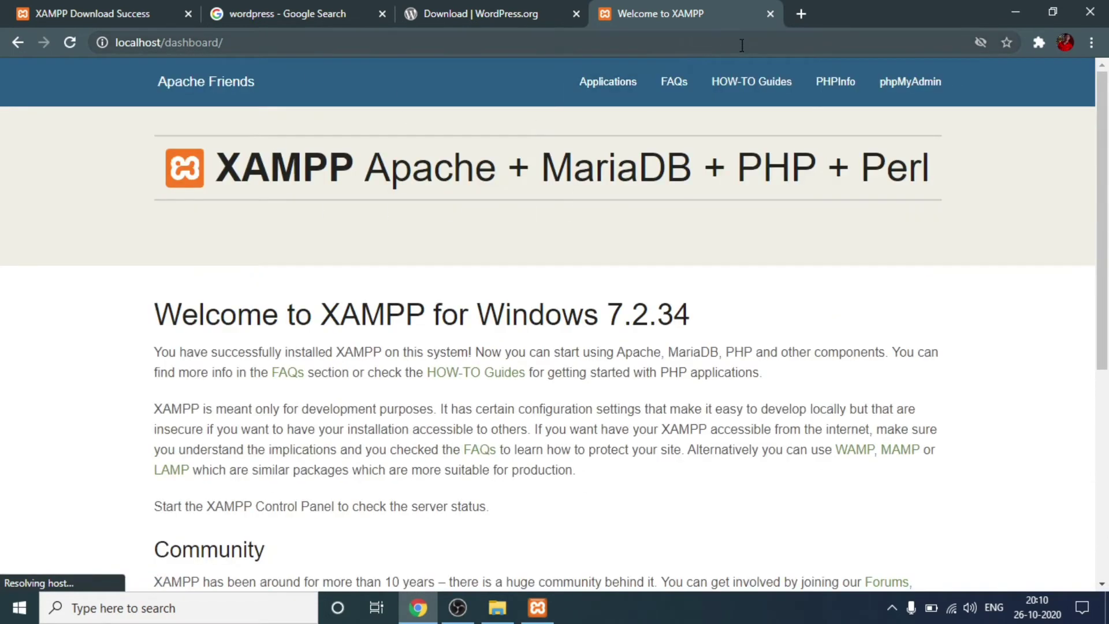
{"action": "left_click", "coordinate": [774, 10]}
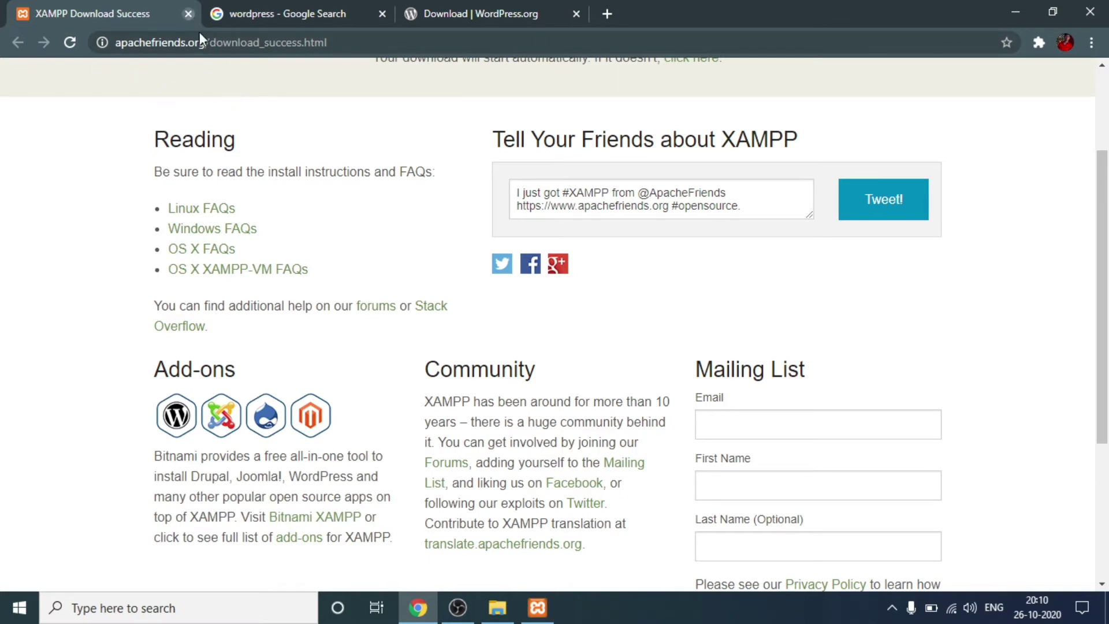
Step: Close the XAMPP download success and Google search tabs, leaving only the WordPress download page
{"action": "left_click", "coordinate": [188, 13]}
{"action": "left_click_drag", "start_coordinate": [255, 79], "coordinate": [1, 69]}
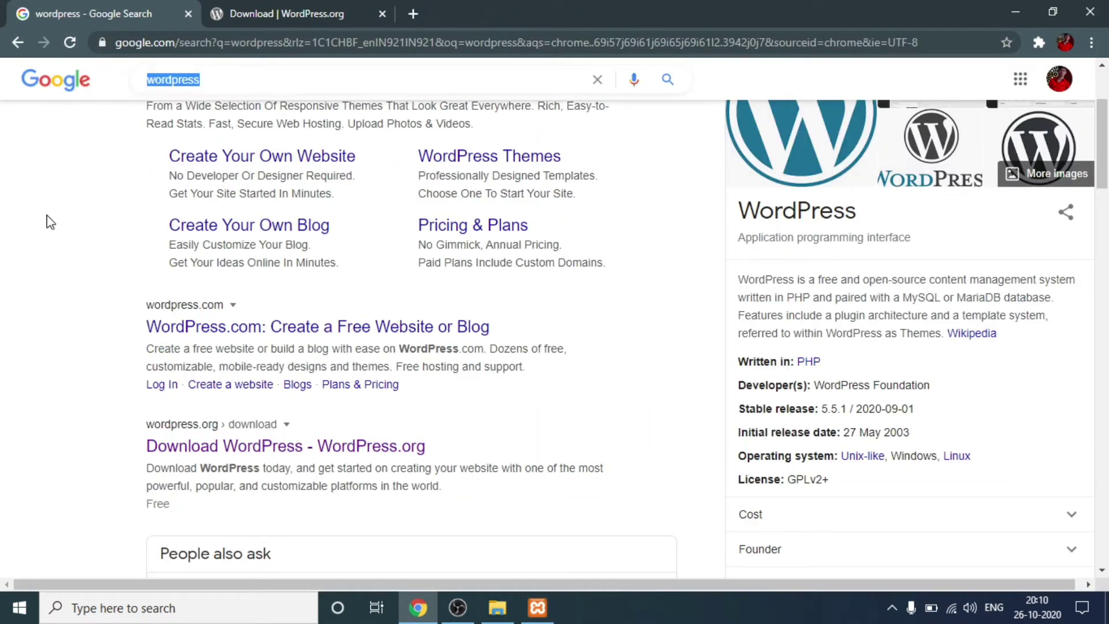
{"action": "scroll", "coordinate": [65, 305], "scroll_direction": "up", "scroll_amount": 3}
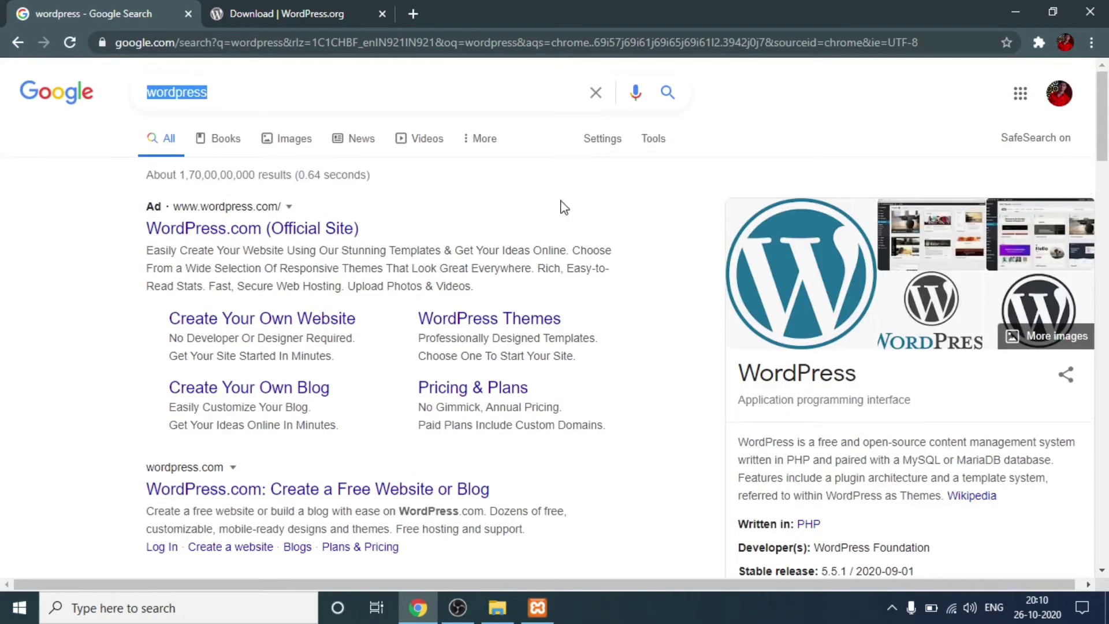
{"action": "scroll", "coordinate": [173, 231], "scroll_direction": "down", "scroll_amount": 2}
{"action": "scroll", "coordinate": [219, 239], "scroll_direction": "down", "scroll_amount": 3}
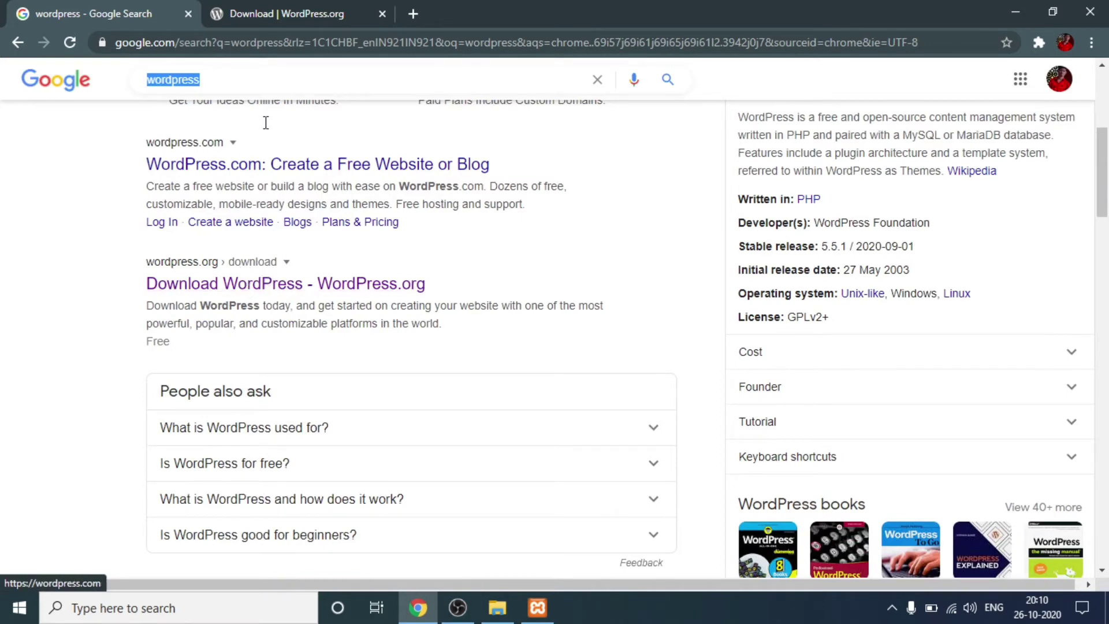
{"action": "left_click", "coordinate": [188, 14]}
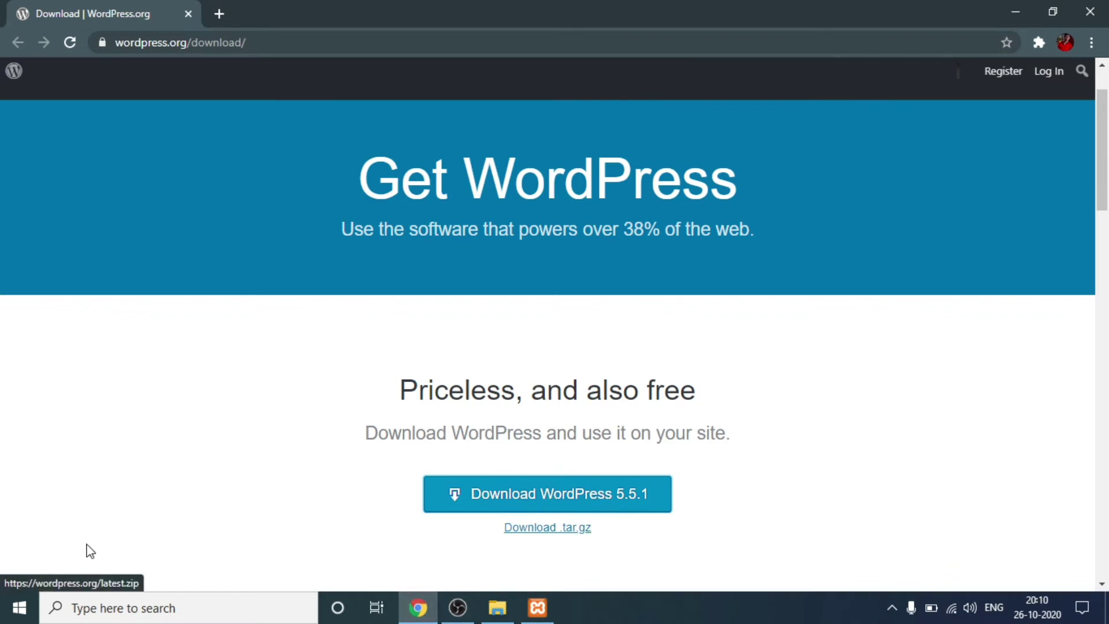
{"action": "left_click", "coordinate": [498, 608]}
Step: Extract the wordpress-5.5.1 ZIP in Downloads with WinRAR into its default wordpress-5.5.1 folder
{"action": "scroll", "coordinate": [79, 300], "scroll_direction": "up", "scroll_amount": 1}
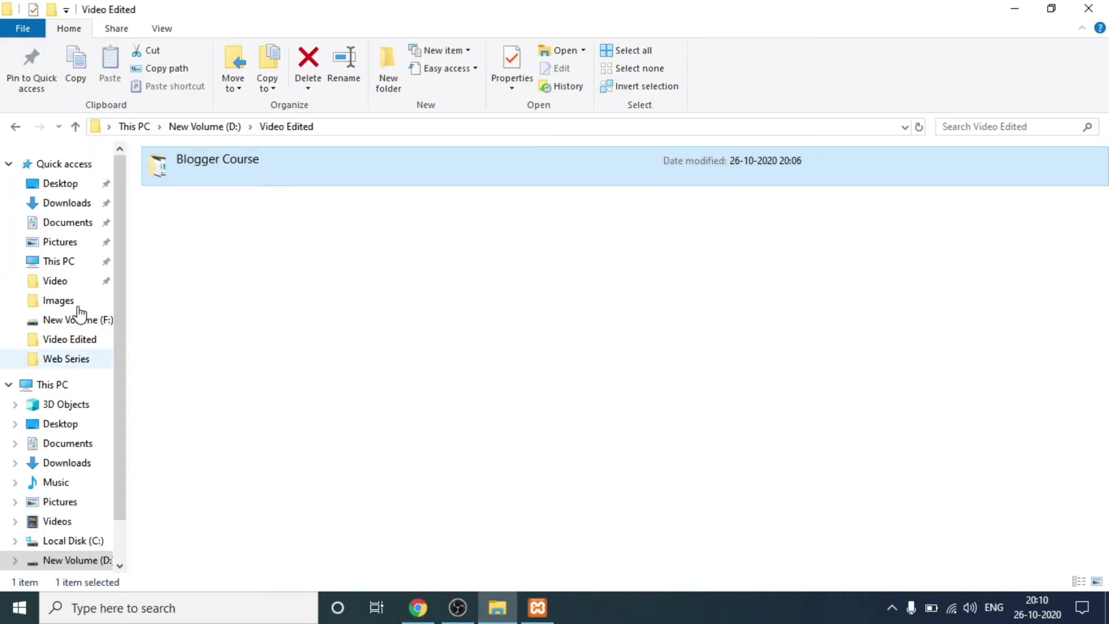
{"action": "left_click", "coordinate": [72, 206]}
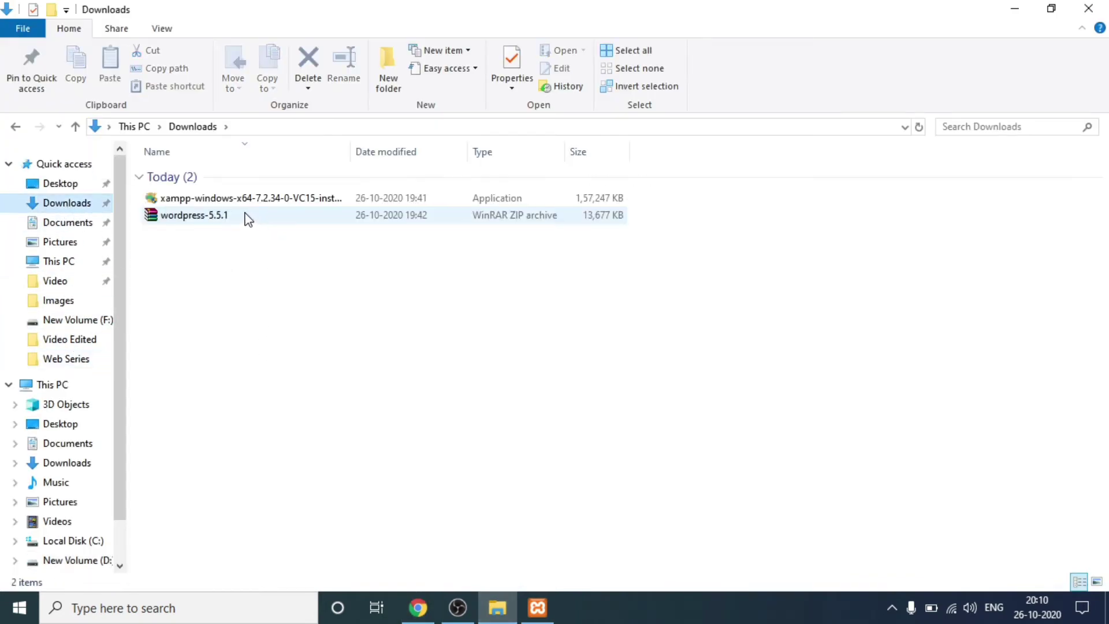
{"action": "left_click", "coordinate": [224, 218]}
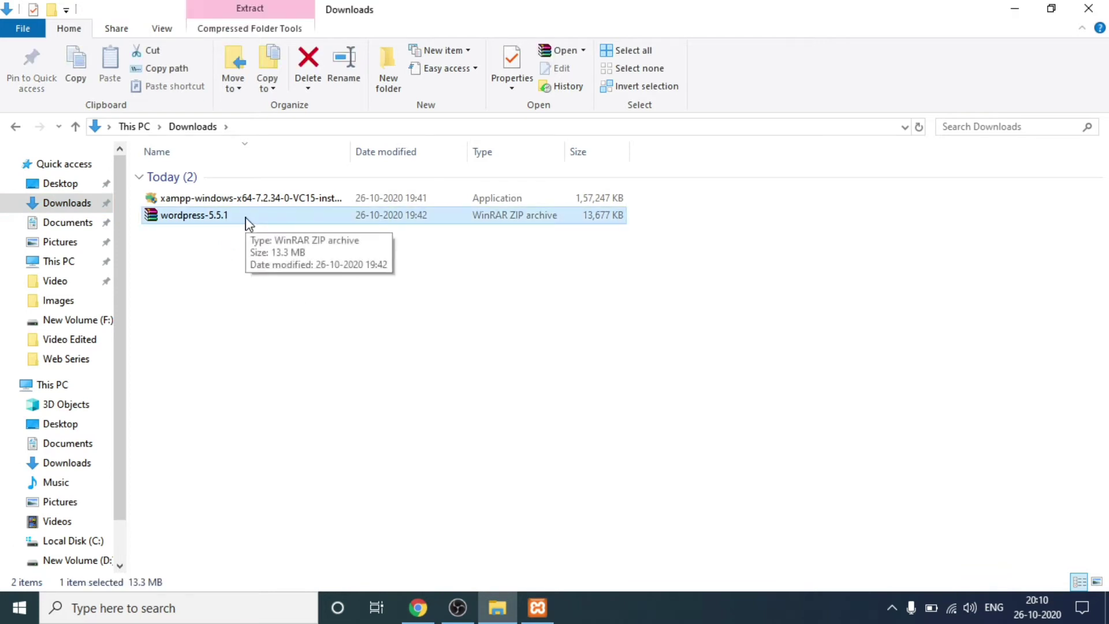
{"action": "right_click", "coordinate": [246, 219]}
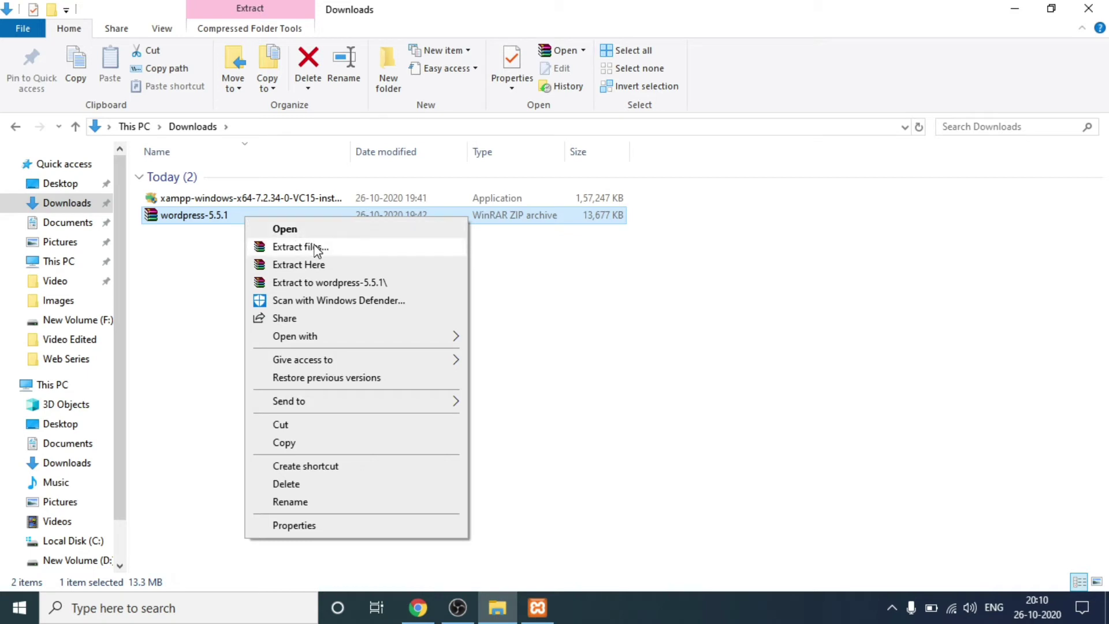
{"action": "left_click", "coordinate": [294, 248]}
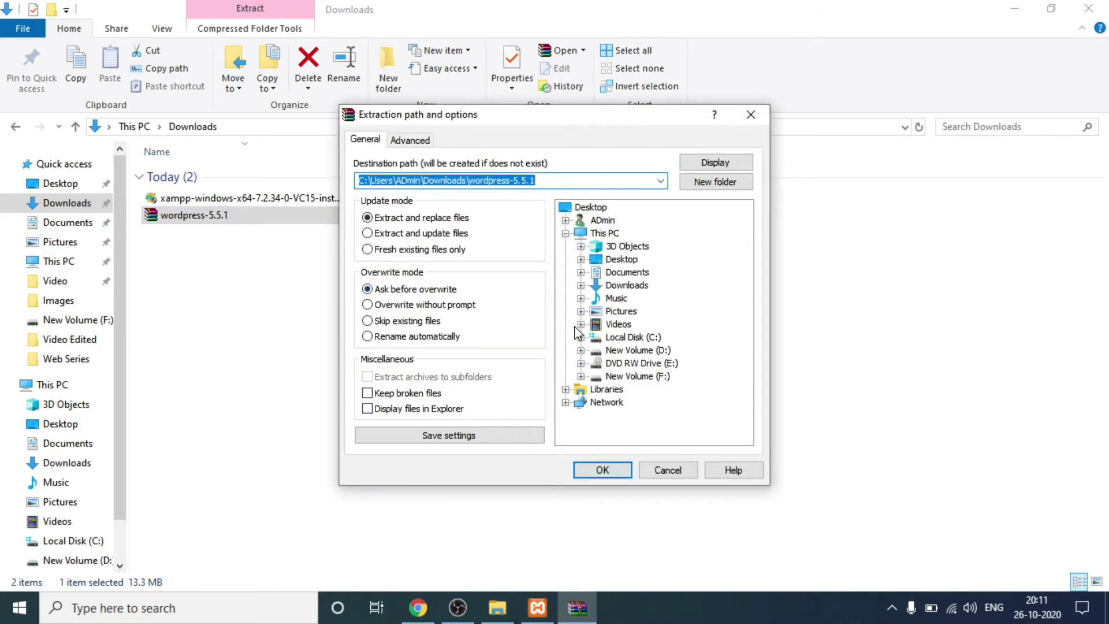
{"action": "left_click", "coordinate": [608, 469]}
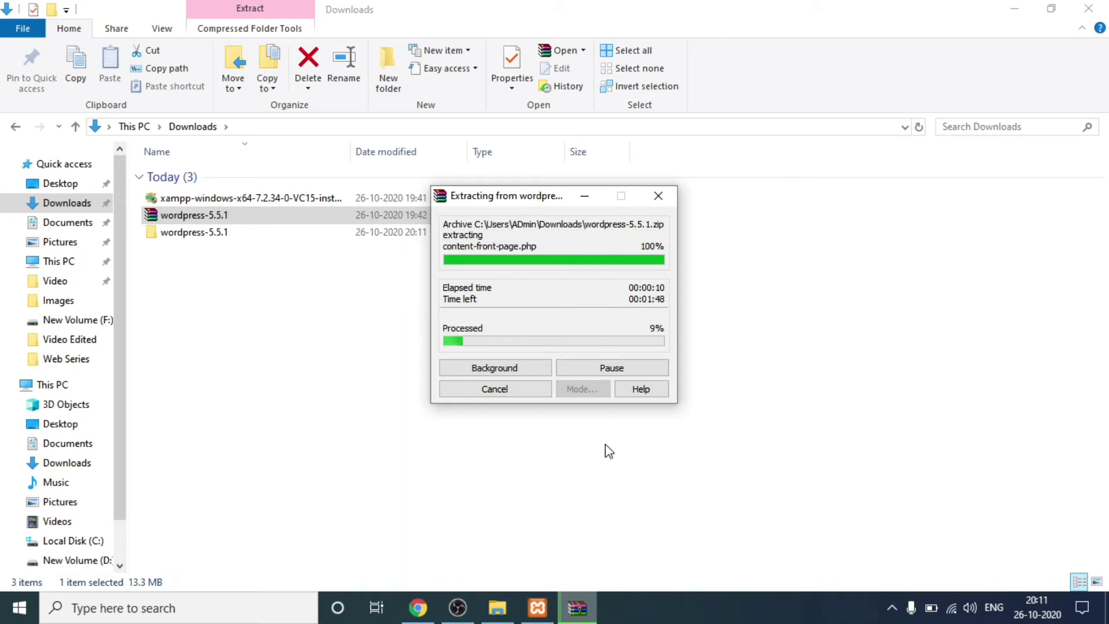
{"action": "left_click", "coordinate": [467, 617]}
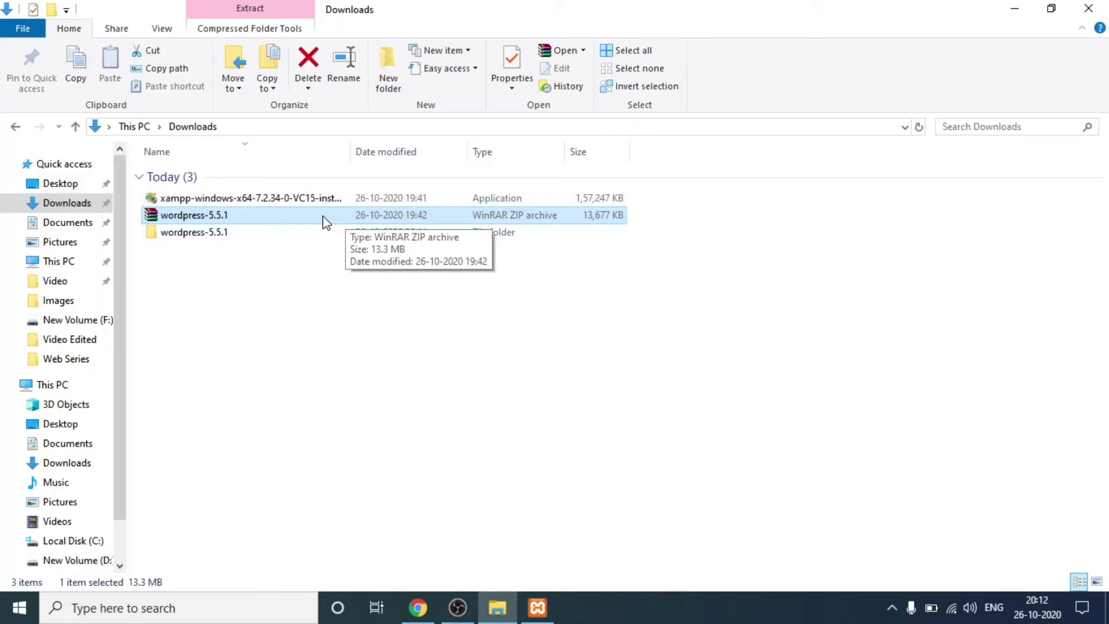
Step: Open the extracted wordpress-5.5.1 folder and check the contents of its wordpress subfolder
{"action": "double_click", "coordinate": [224, 240]}
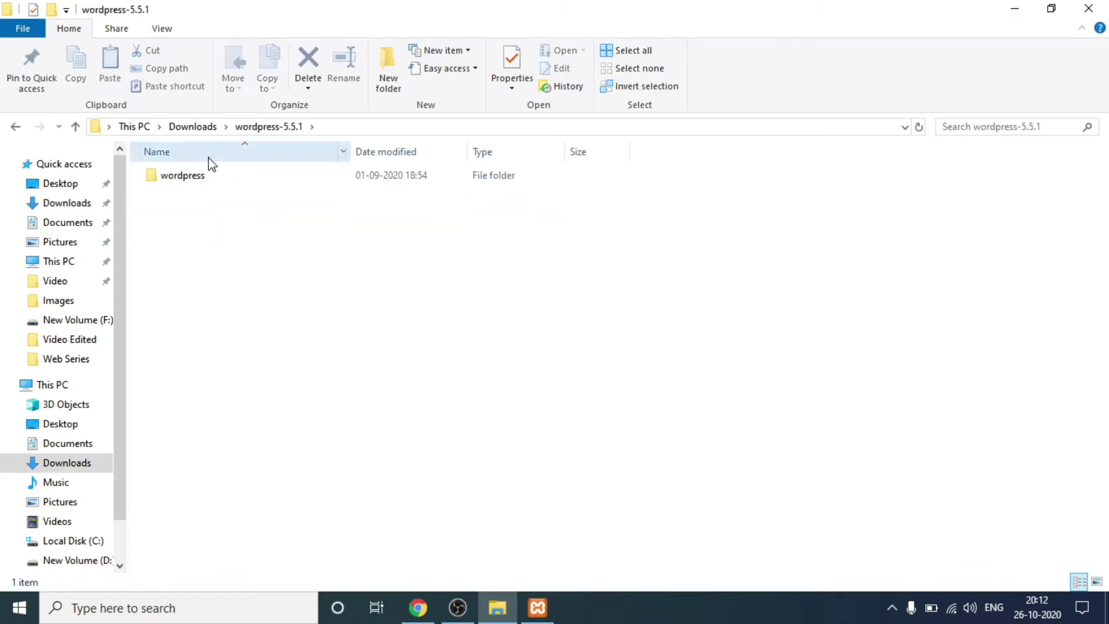
{"action": "double_click", "coordinate": [205, 176]}
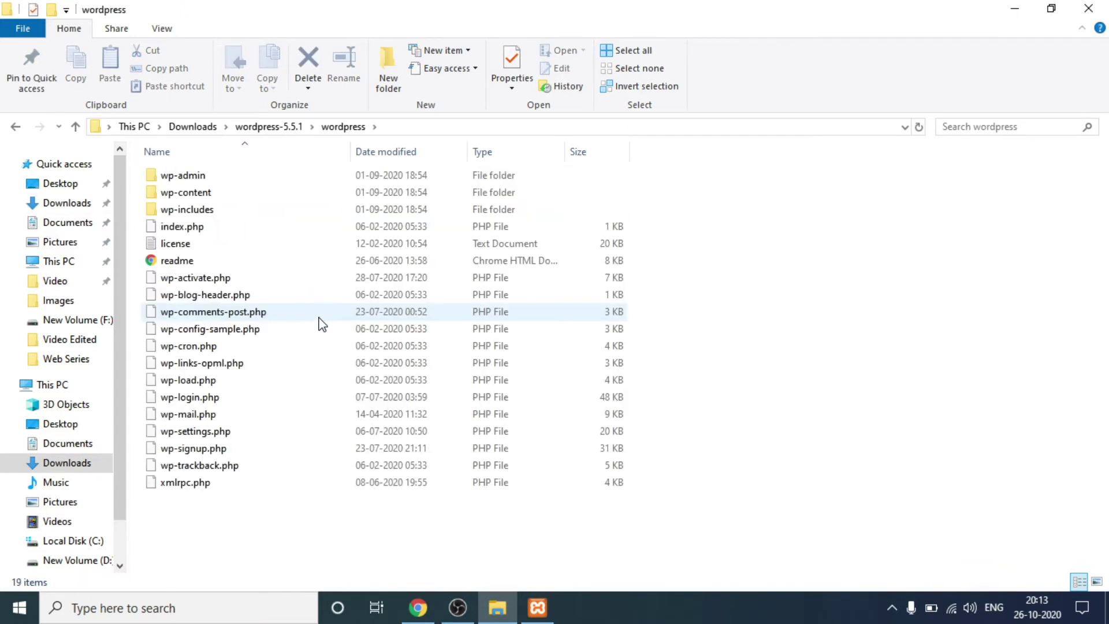
{"action": "left_click", "coordinate": [16, 128]}
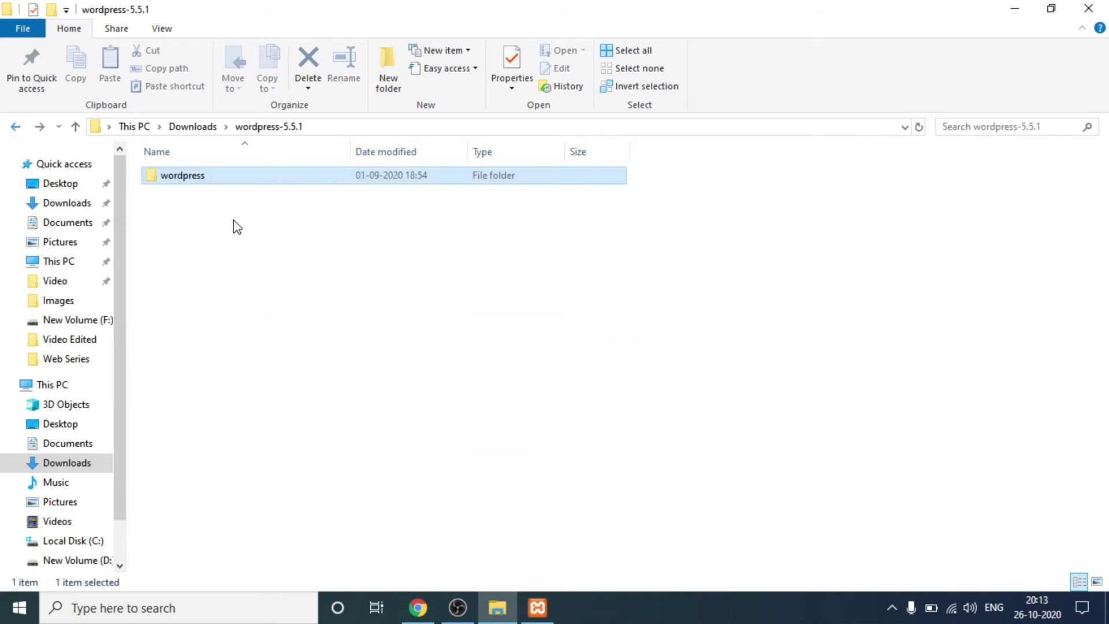
Step: Rename the wordpress subfolder to sitename and select it
{"action": "left_click", "coordinate": [206, 176]}
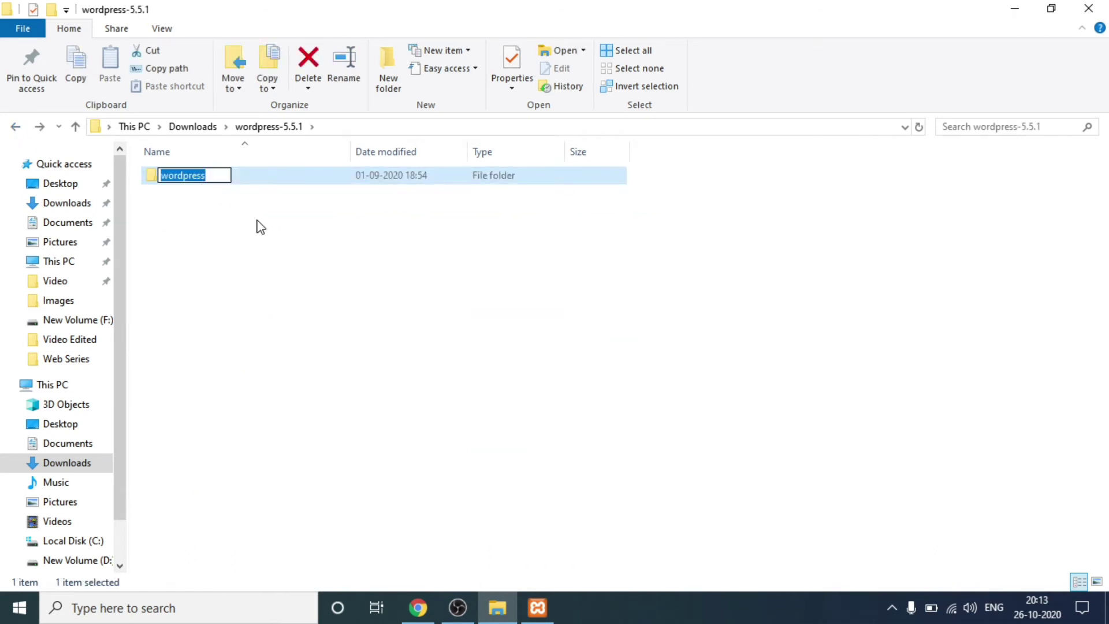
{"action": "key", "text": "BackSpace"}
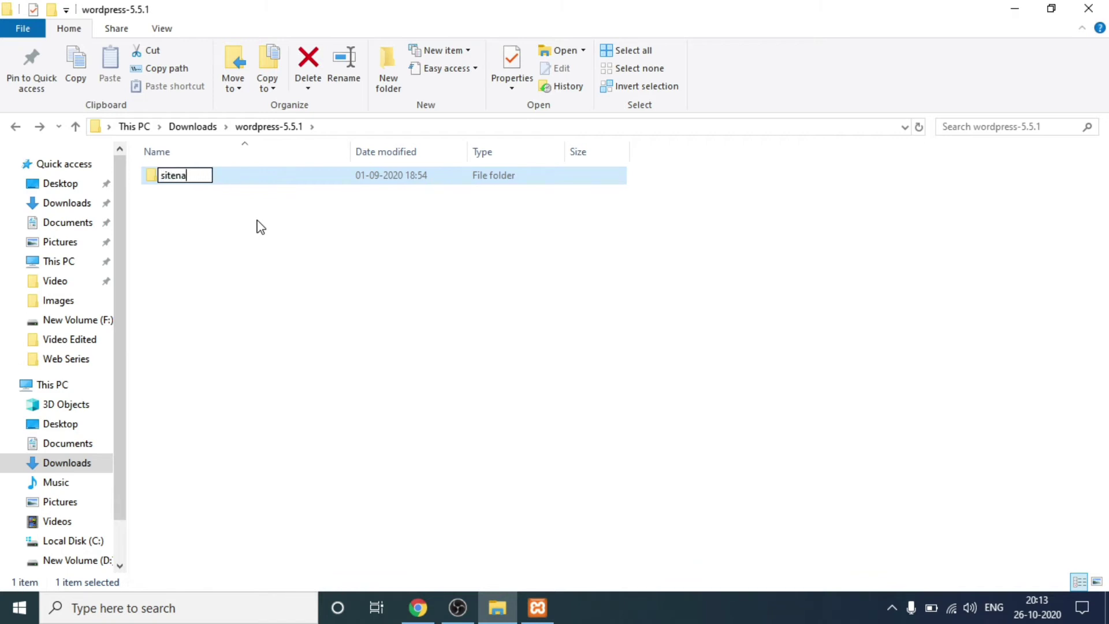
{"action": "type", "text": "sitename"}
{"action": "left_click", "coordinate": [211, 210]}
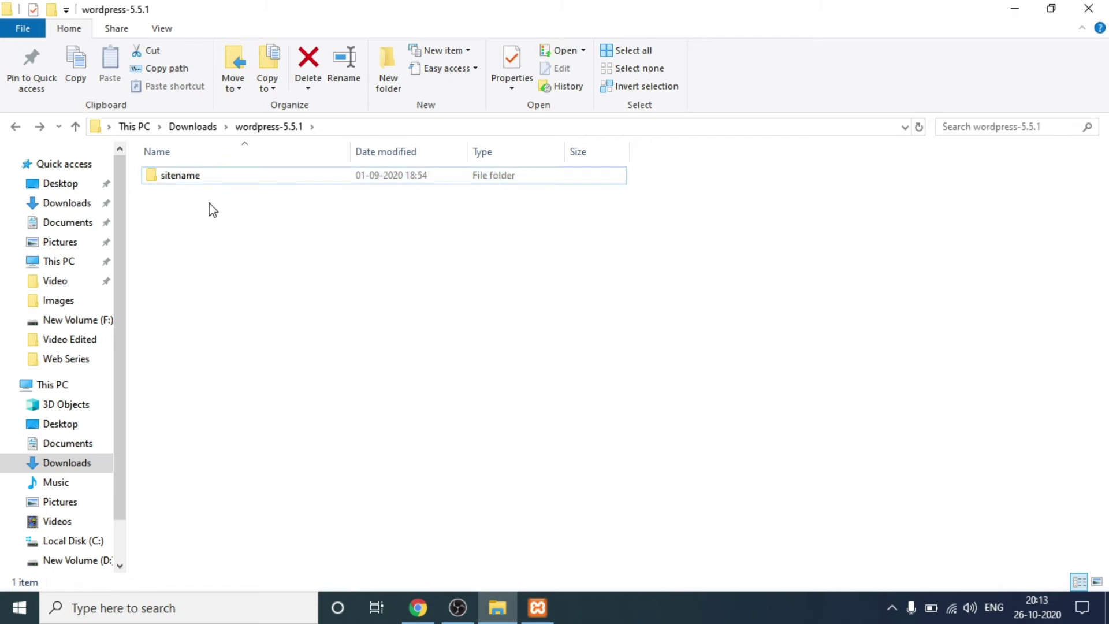
{"action": "left_click", "coordinate": [255, 178]}
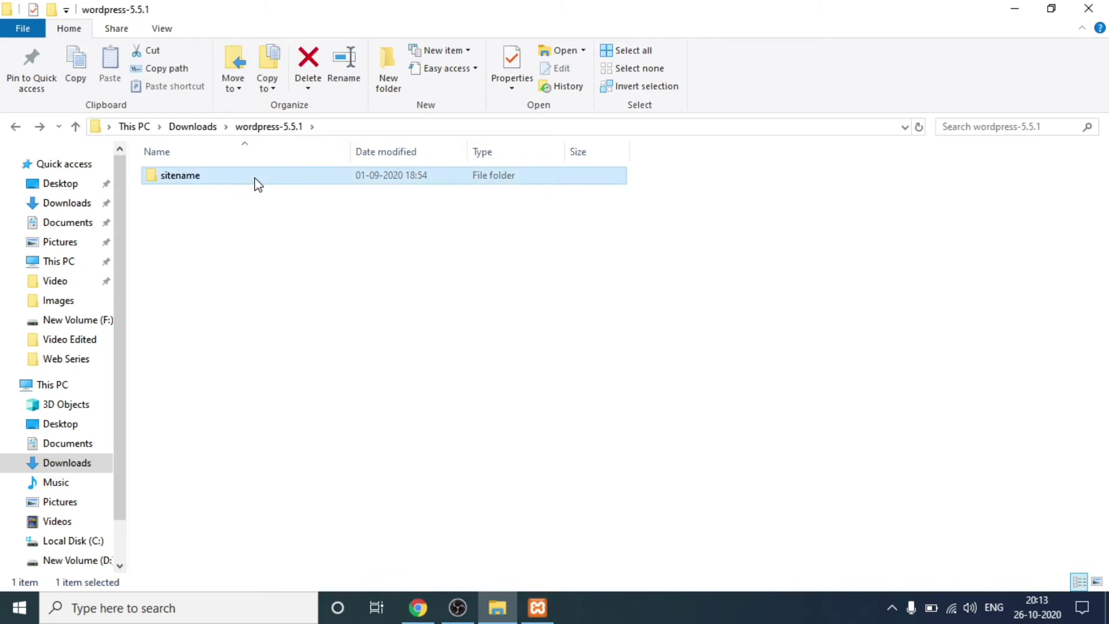
Step: Cut the sitename folder and paste it into C:\xampp\htdocs
{"action": "key", "text": "ctrl+x"}
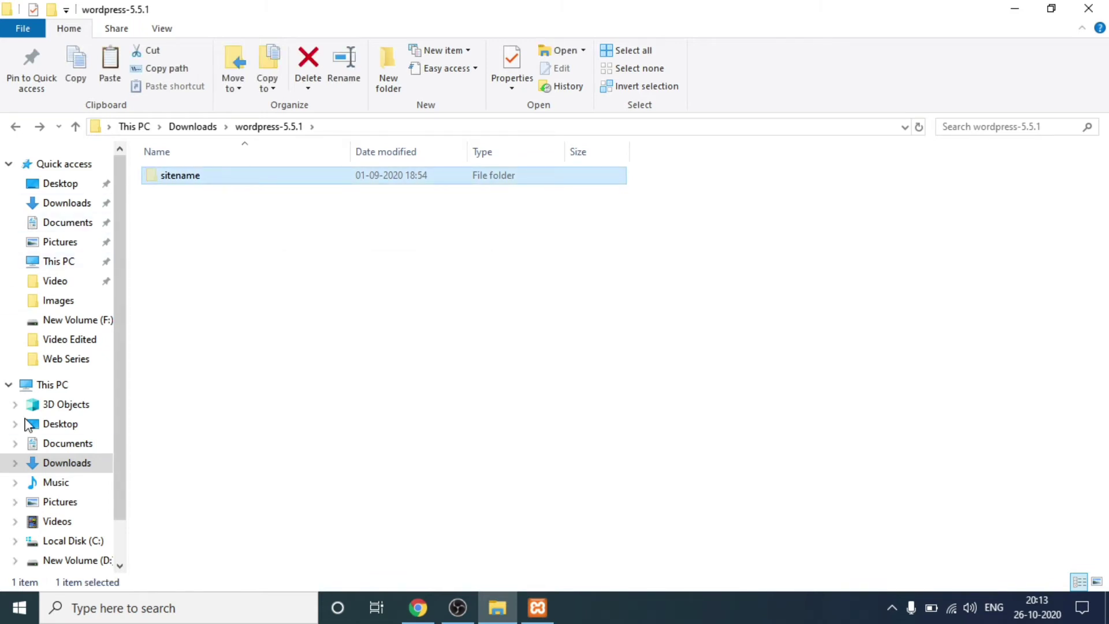
{"action": "scroll", "coordinate": [86, 437], "scroll_direction": "down", "scroll_amount": 1}
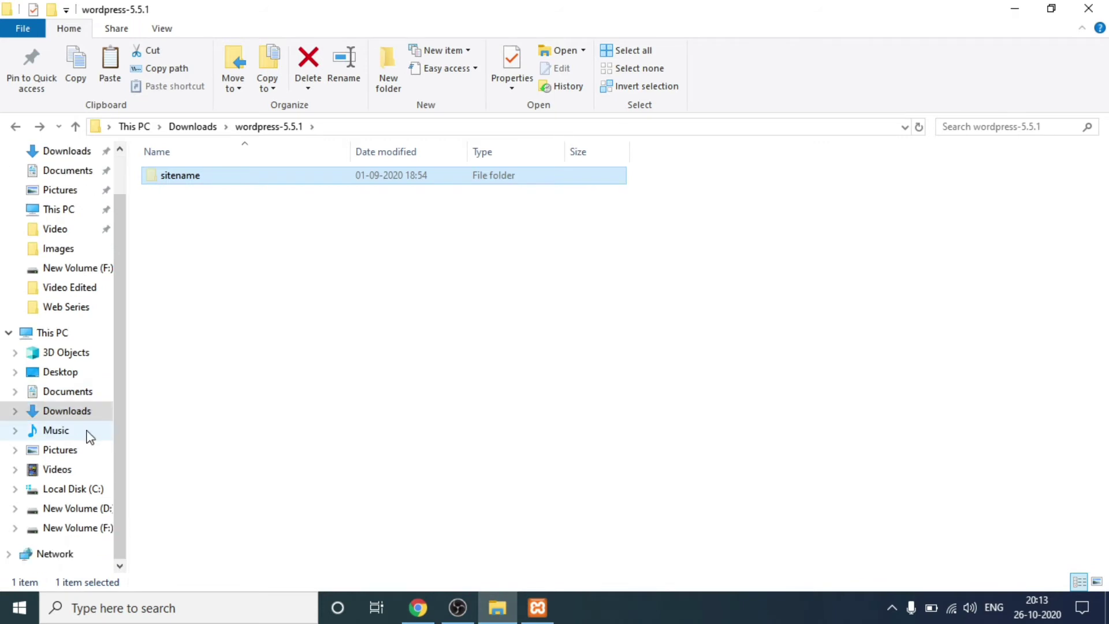
{"action": "left_click", "coordinate": [72, 489]}
{"action": "double_click", "coordinate": [229, 438]}
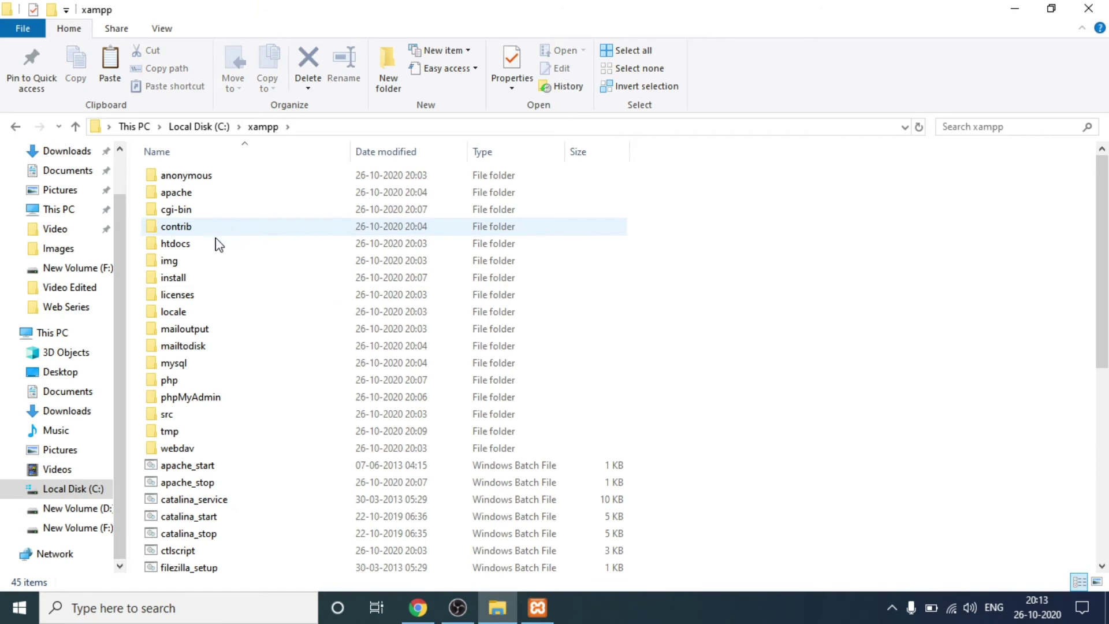
{"action": "double_click", "coordinate": [186, 246]}
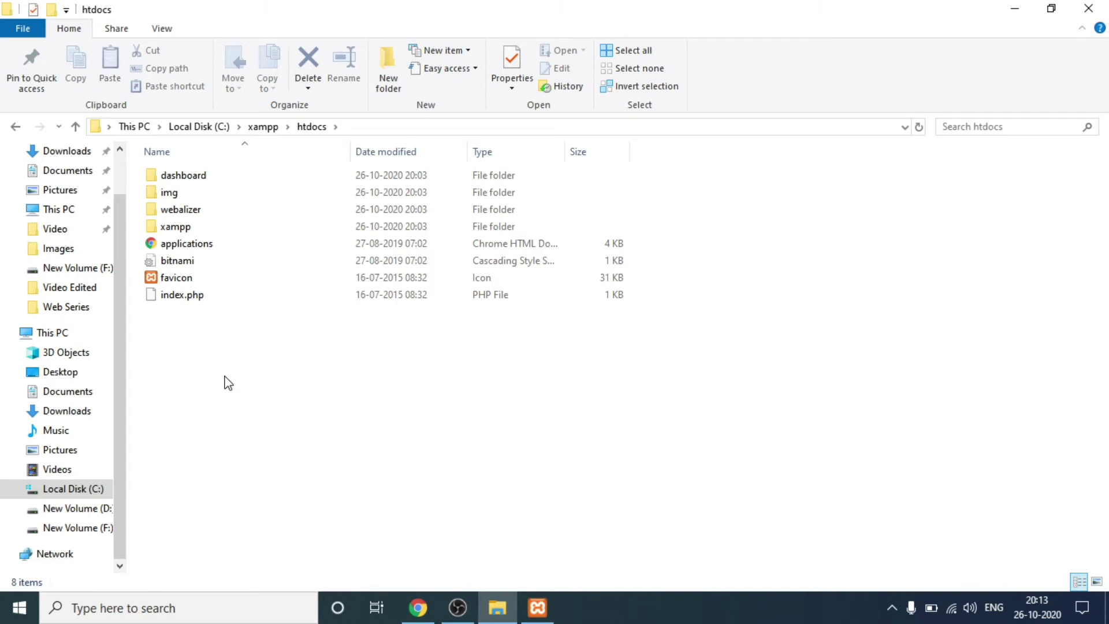
{"action": "key", "text": "ctrl+v"}
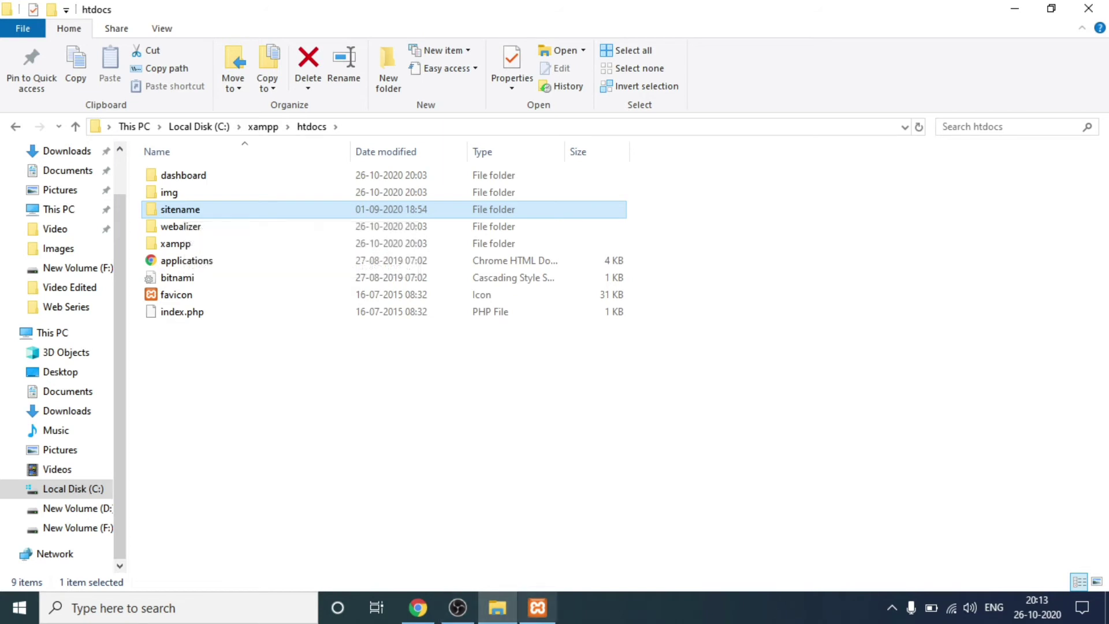
{"action": "left_click", "coordinate": [537, 608]}
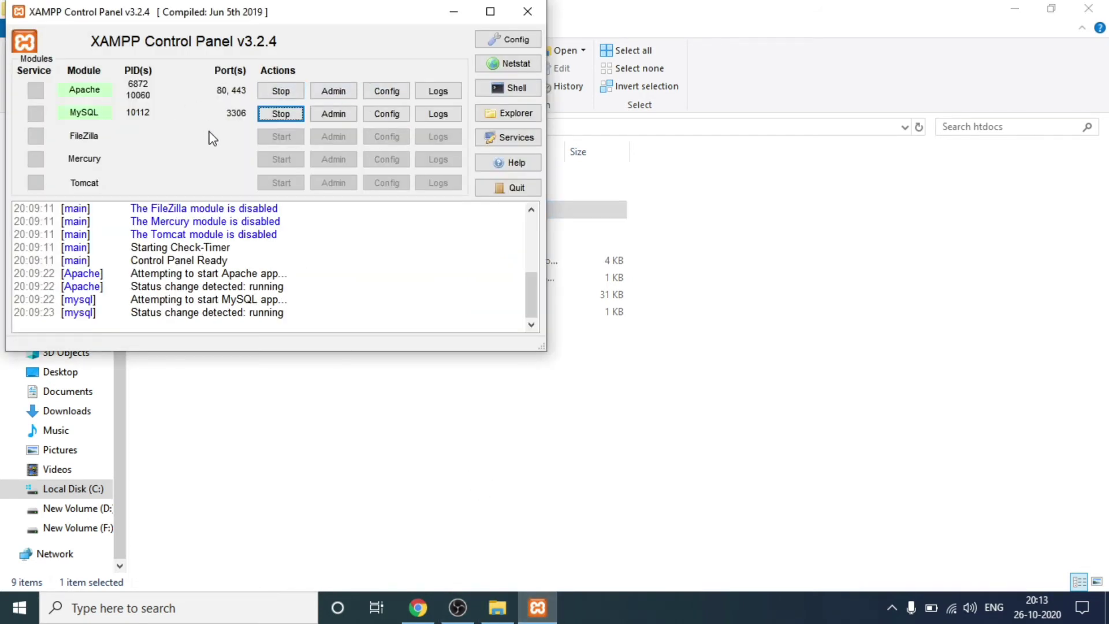
Step: Open phpMyAdmin via MySQL's Admin button, close the WordPress.org tab, and show the Databases page
{"action": "left_click", "coordinate": [333, 116]}
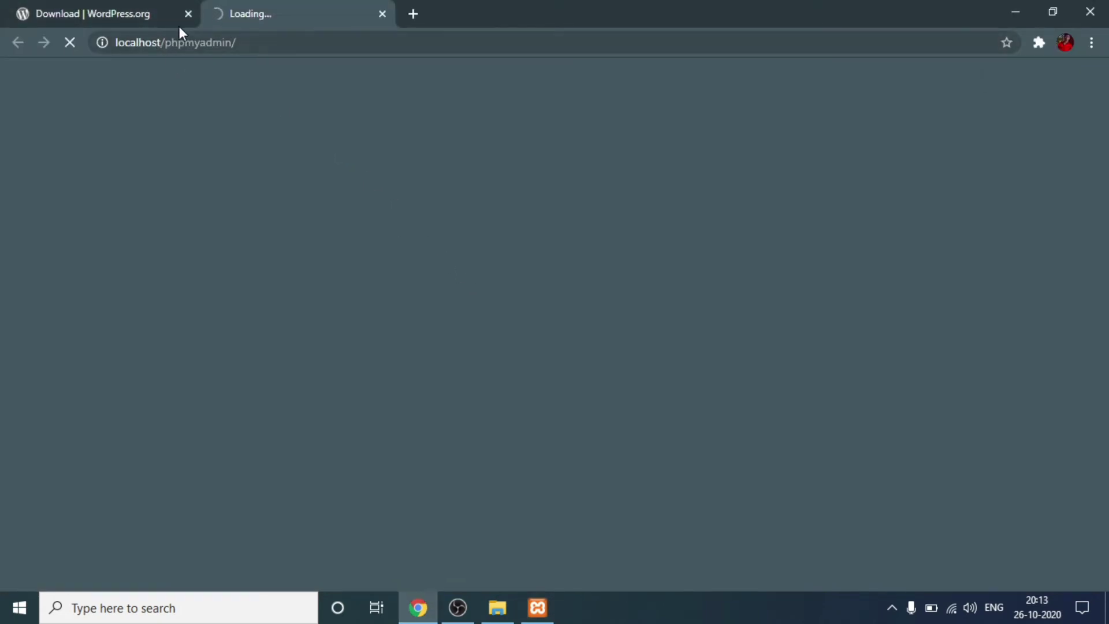
{"action": "left_click", "coordinate": [188, 13]}
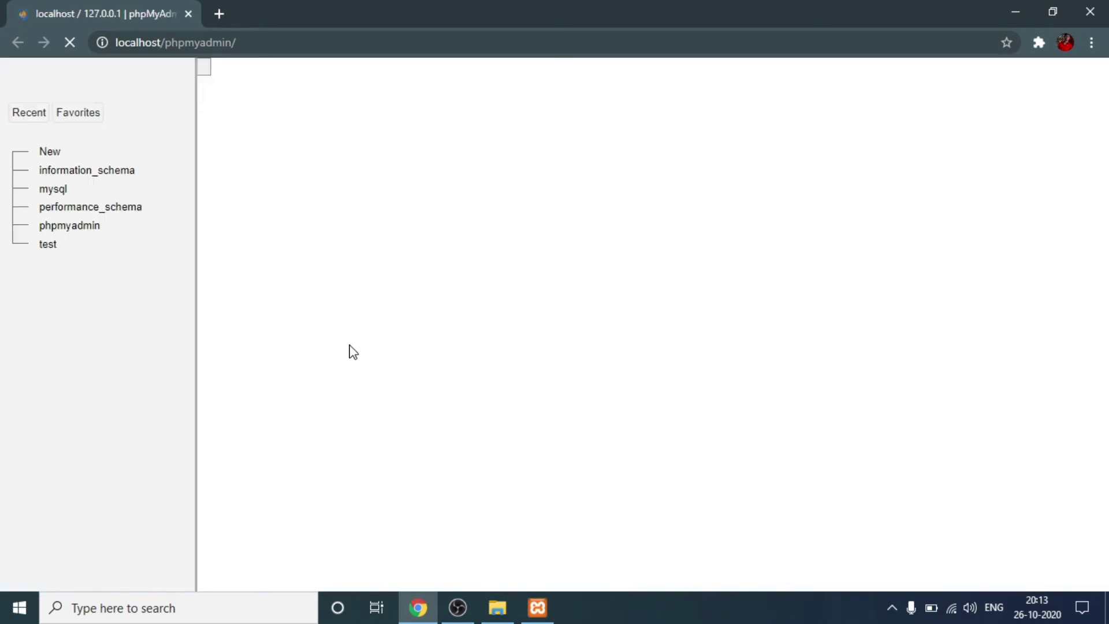
{"action": "scroll", "coordinate": [265, 139], "scroll_direction": "down", "scroll_amount": 1}
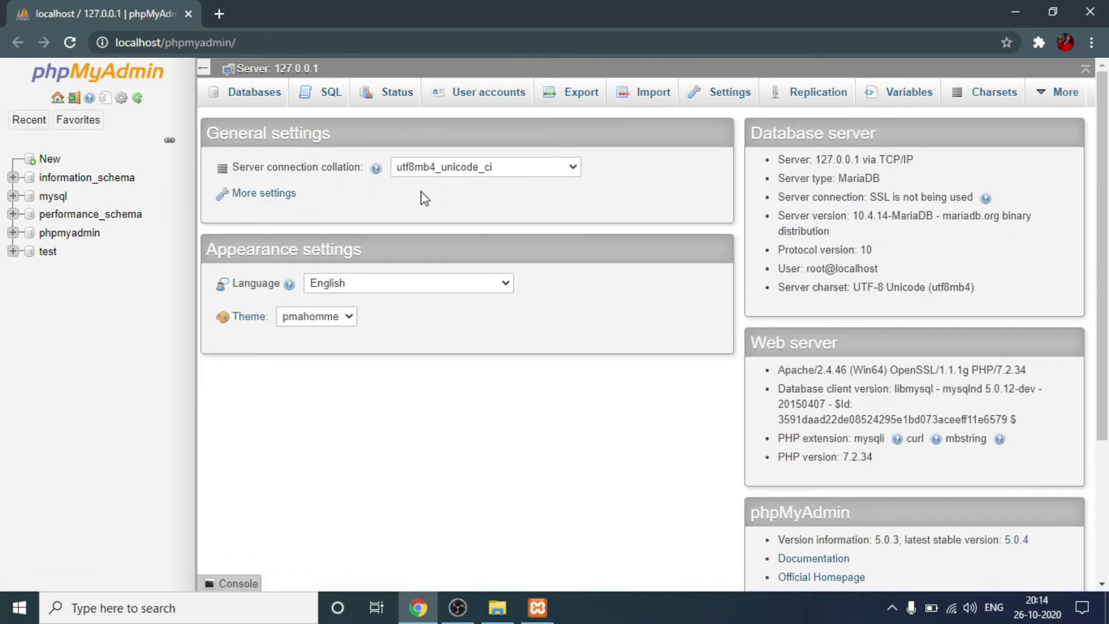
{"action": "left_click", "coordinate": [251, 109]}
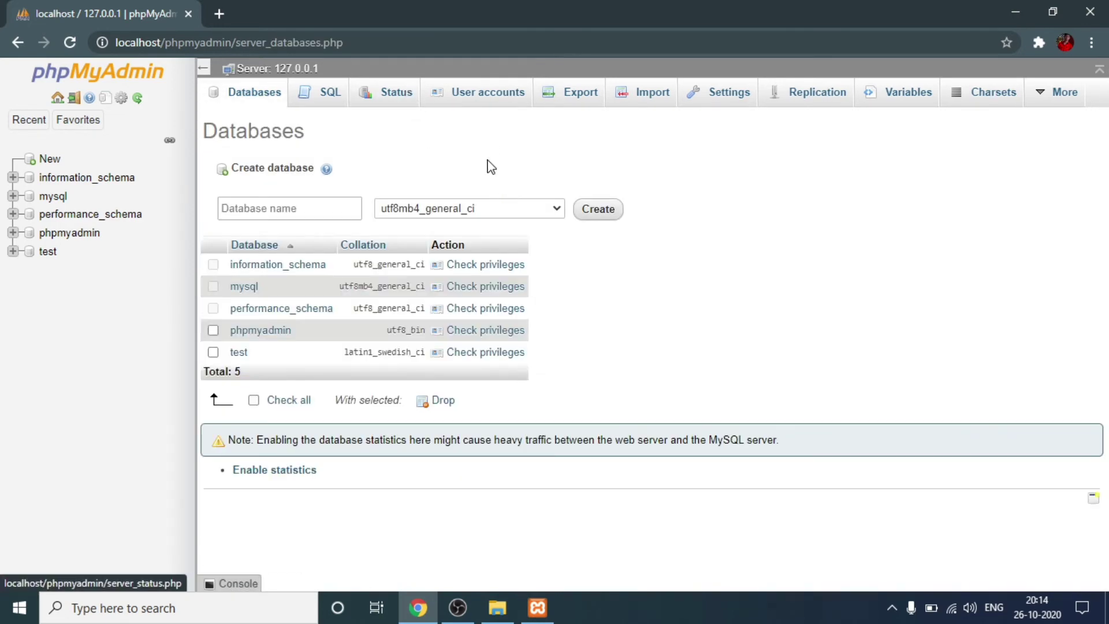
Step: Create an empty database named 'new' and return to the Databases list
{"action": "left_click", "coordinate": [252, 215]}
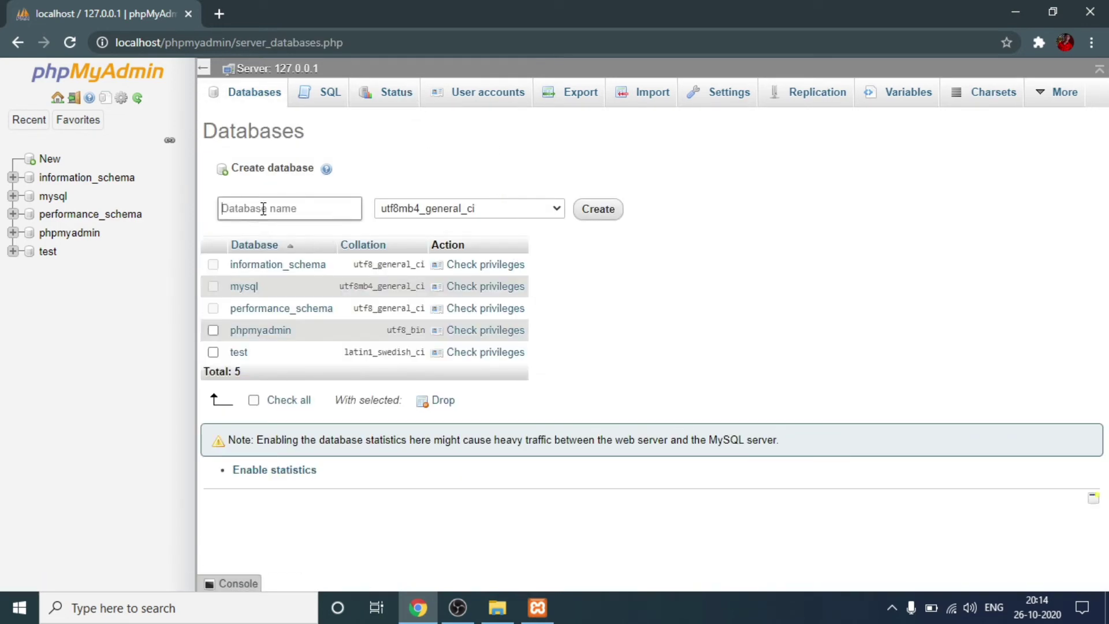
{"action": "type", "text": "new"}
{"action": "left_click", "coordinate": [597, 213]}
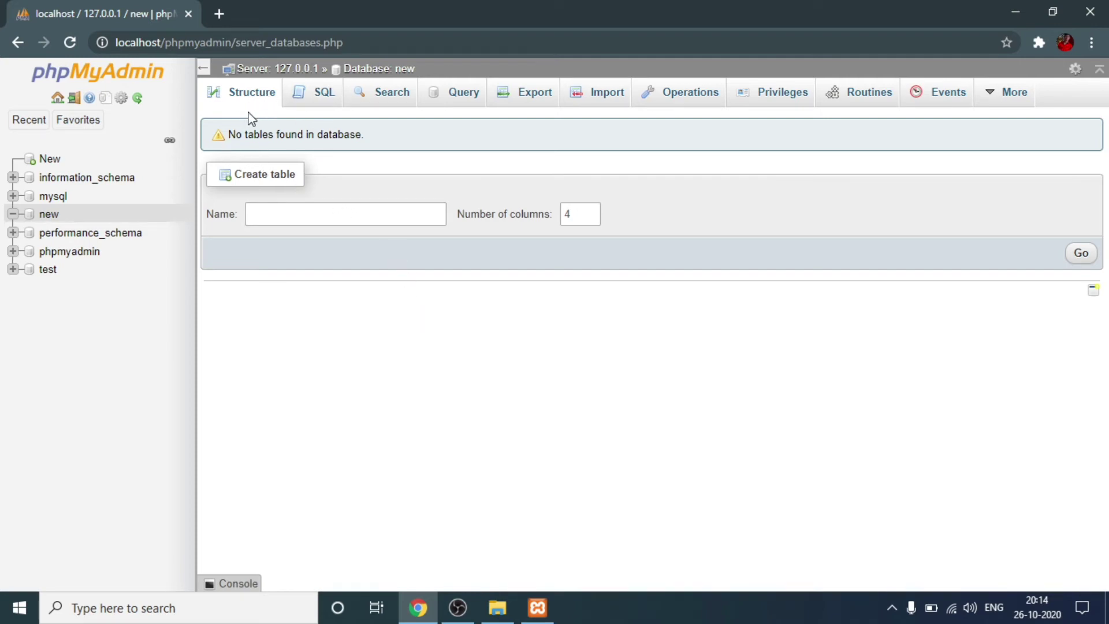
{"action": "left_click", "coordinate": [18, 44]}
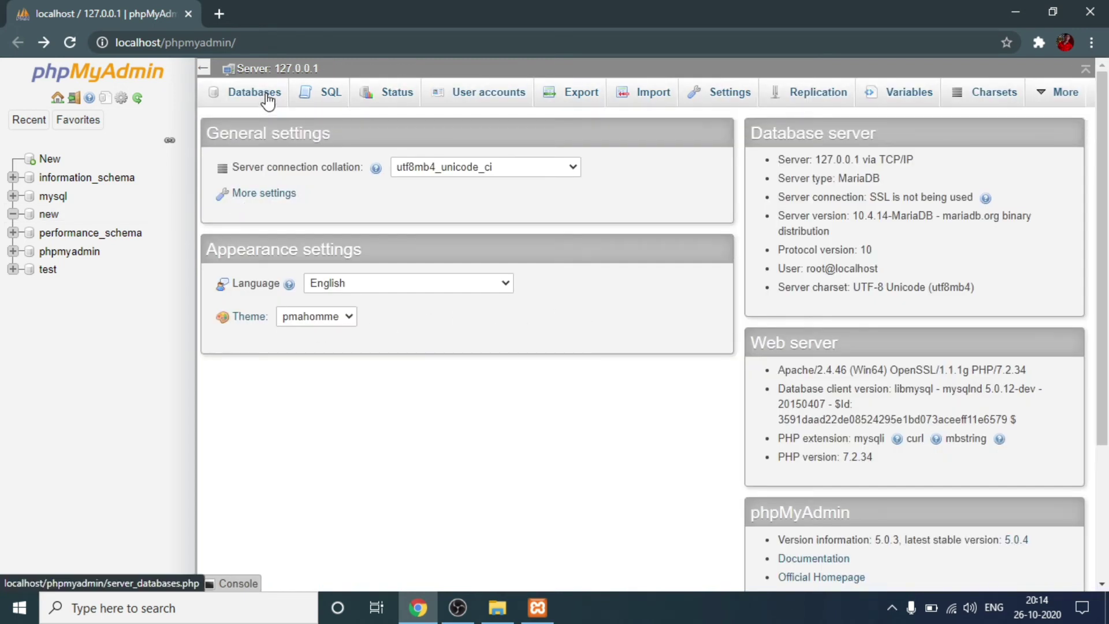
{"action": "left_click", "coordinate": [255, 92]}
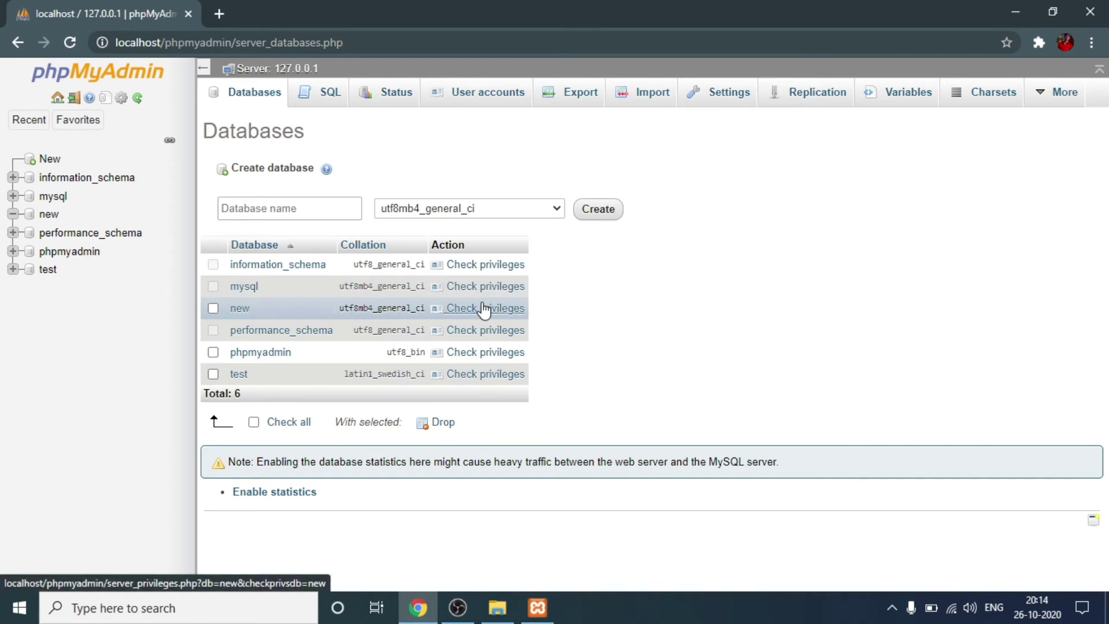
{"action": "double_click", "coordinate": [137, 42]}
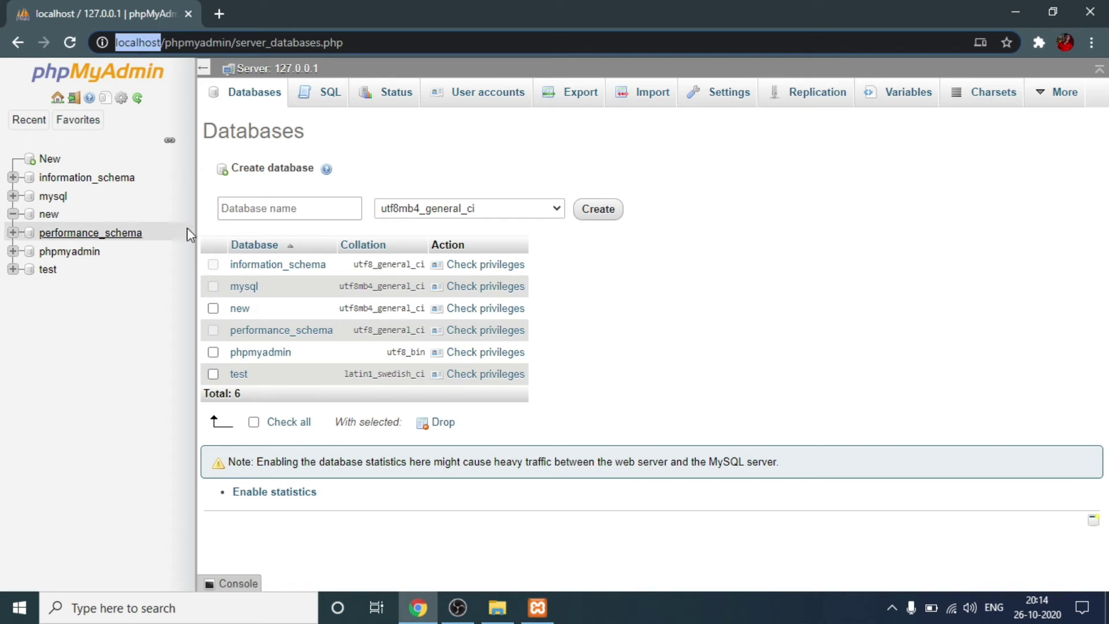
{"action": "type", "text": "http://localhost/"}
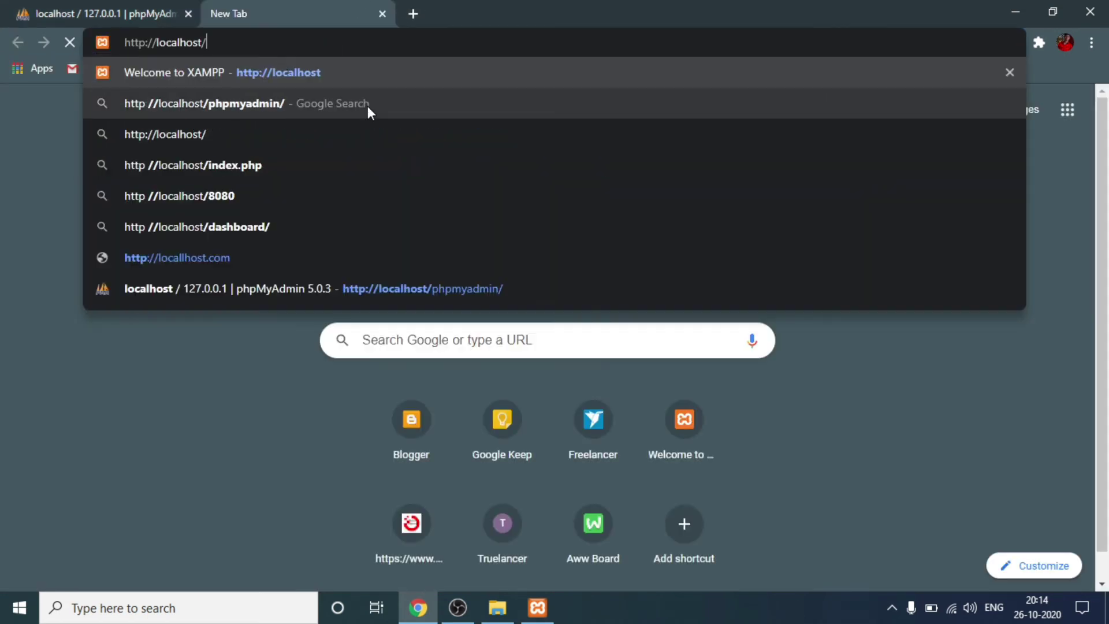
{"action": "type", "text": "sitename"}
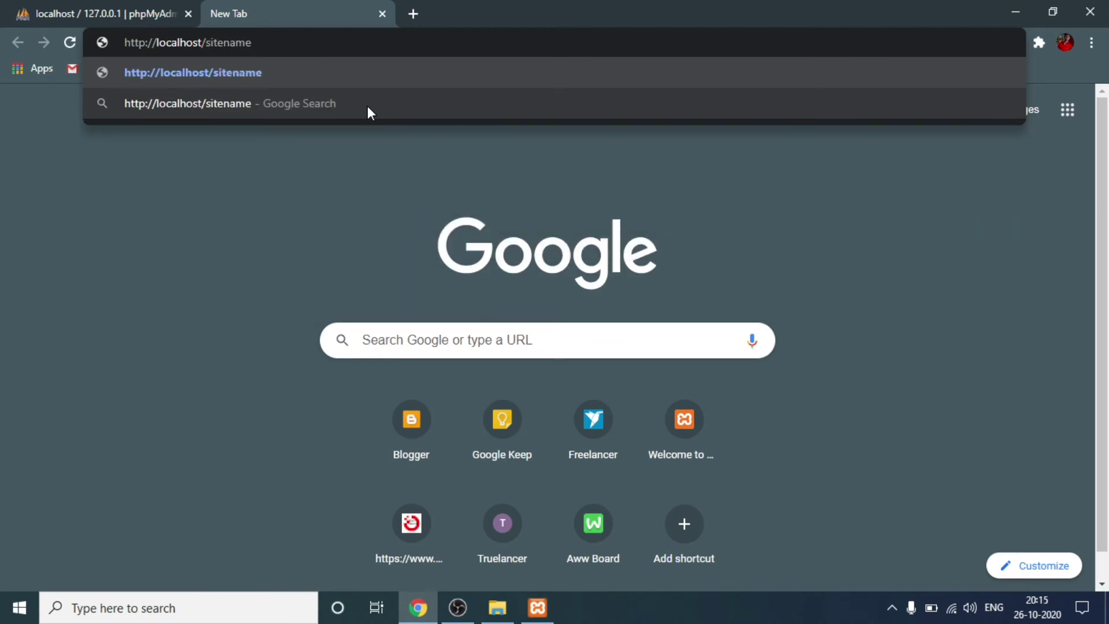
{"action": "key", "text": "Return"}
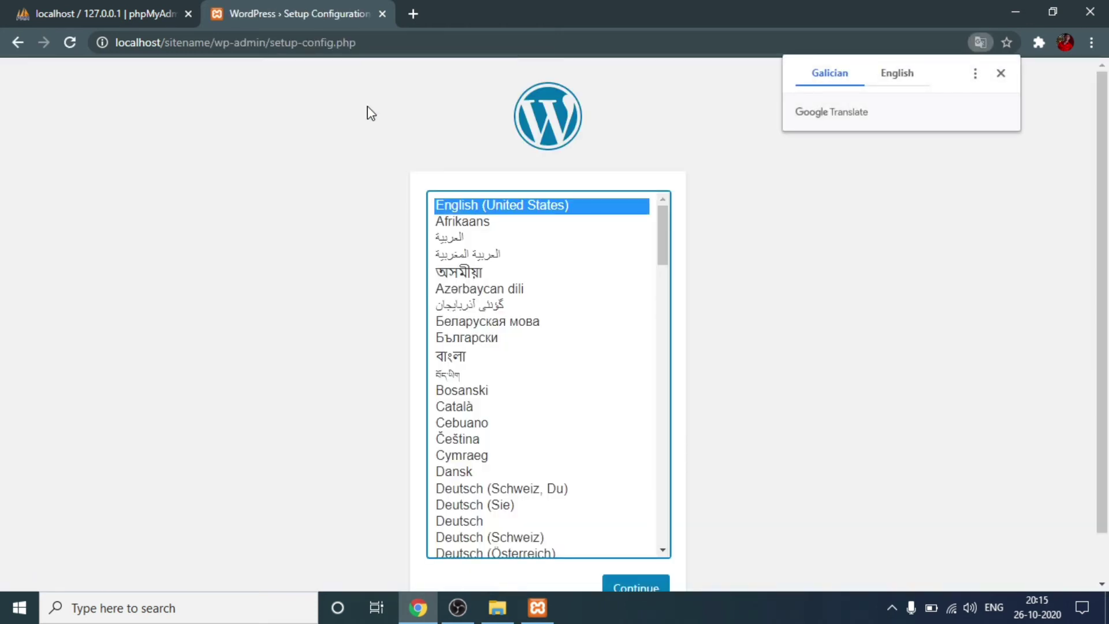
Step: Dismiss the translation offer and continue setup in English (United States)
{"action": "left_click", "coordinate": [1001, 73]}
{"action": "left_click", "coordinate": [535, 208]}
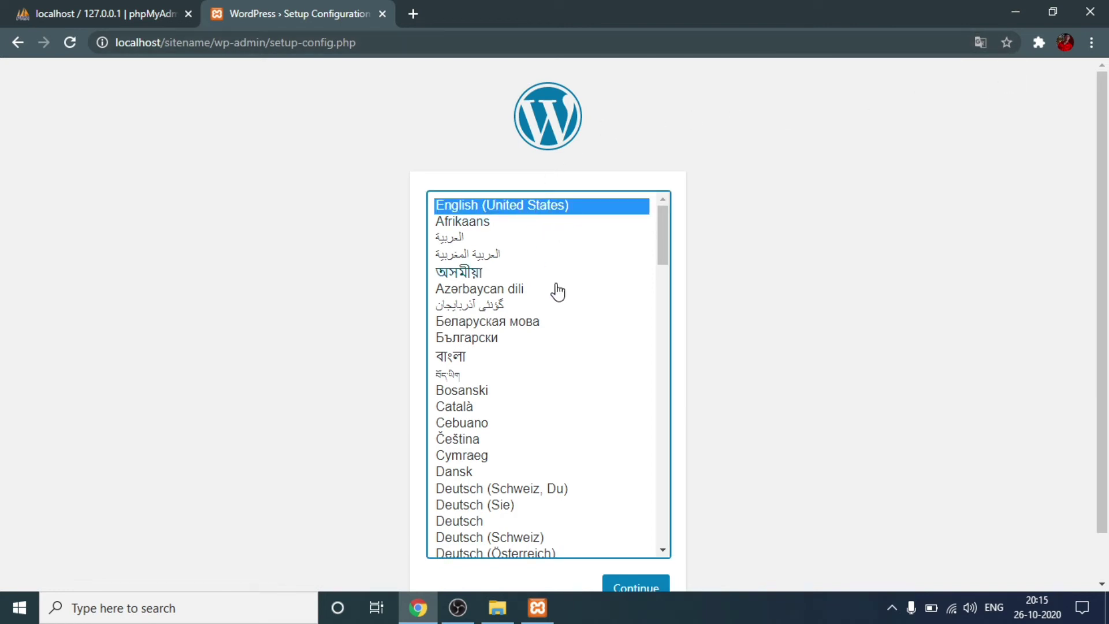
{"action": "scroll", "coordinate": [545, 408], "scroll_direction": "down", "scroll_amount": 20}
{"action": "scroll", "coordinate": [497, 376], "scroll_direction": "up", "scroll_amount": 20}
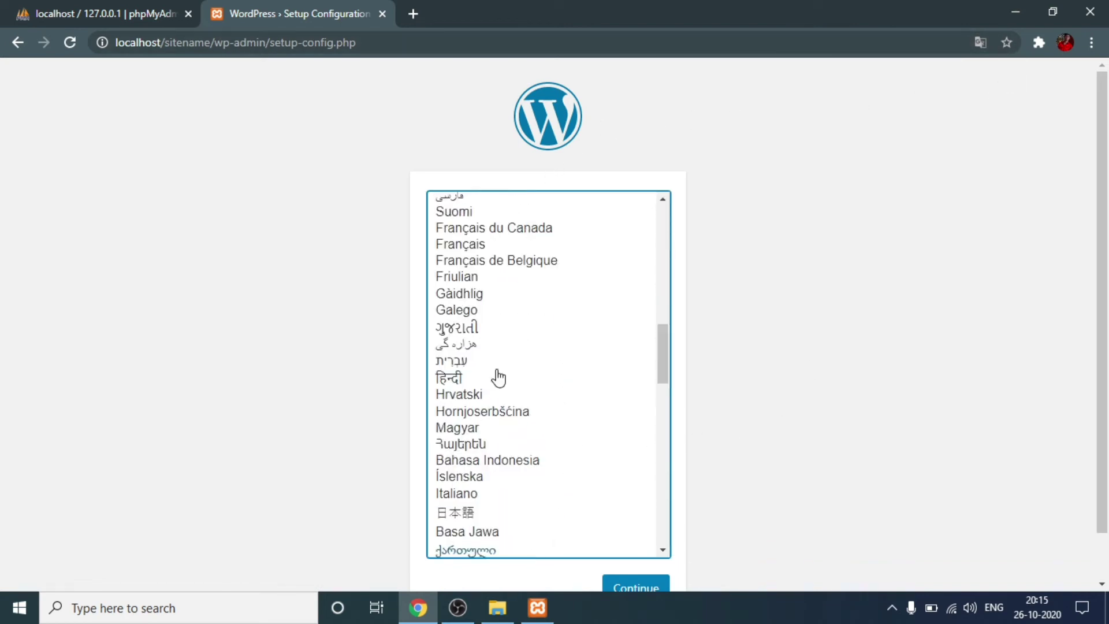
{"action": "scroll", "coordinate": [786, 509], "scroll_direction": "down", "scroll_amount": 1}
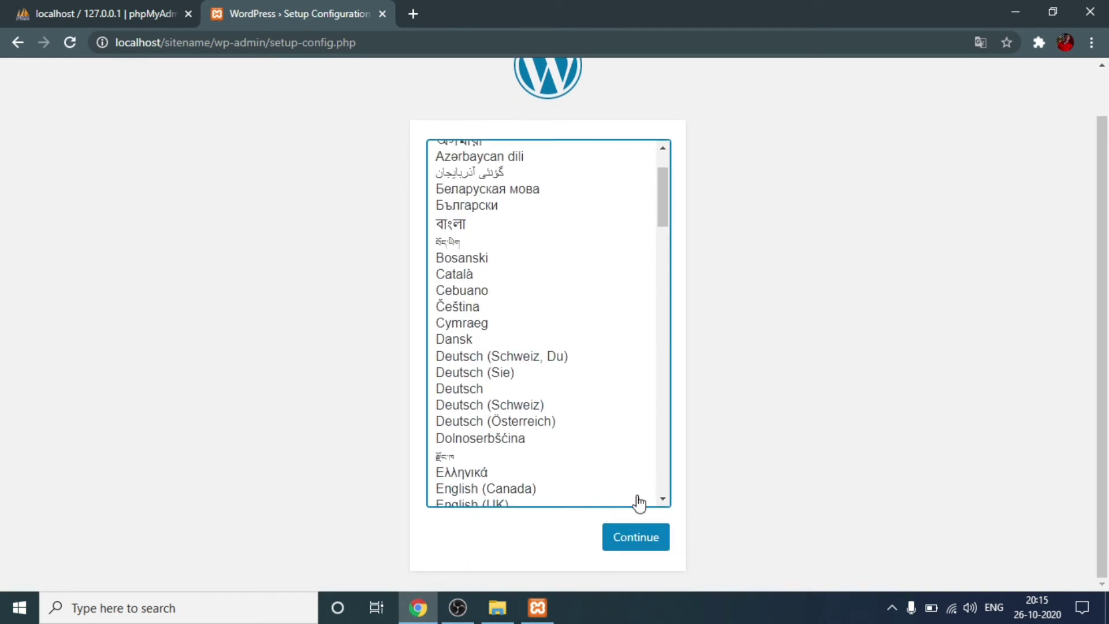
{"action": "left_click", "coordinate": [640, 542]}
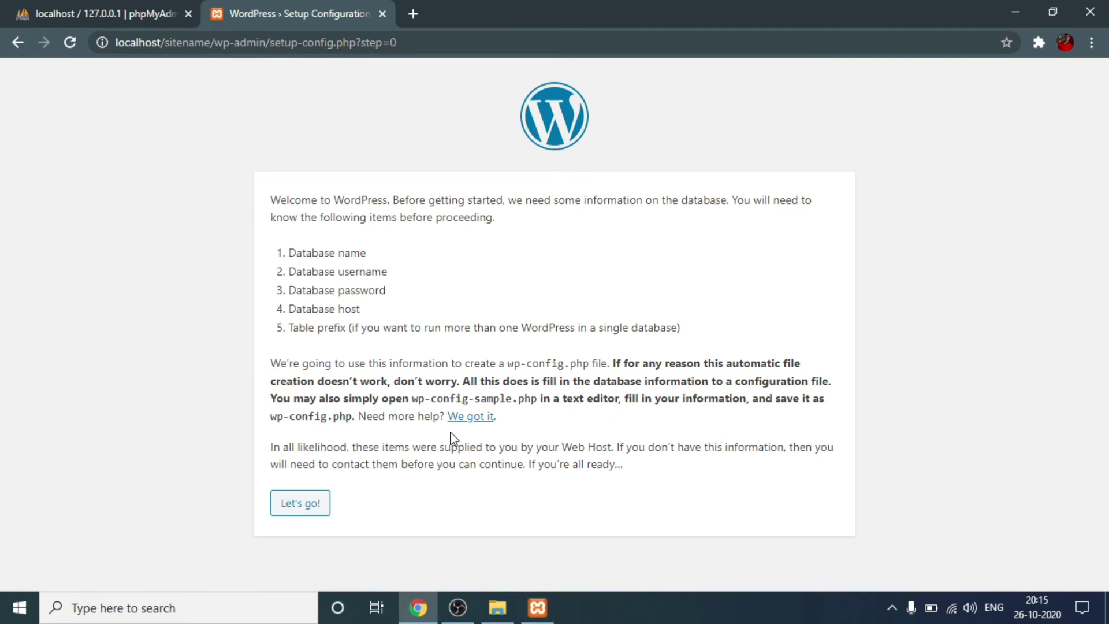
Step: Submit database name new, username root and a blank password to WordPress setup
{"action": "left_click_drag", "start_coordinate": [318, 252], "coordinate": [363, 252]}
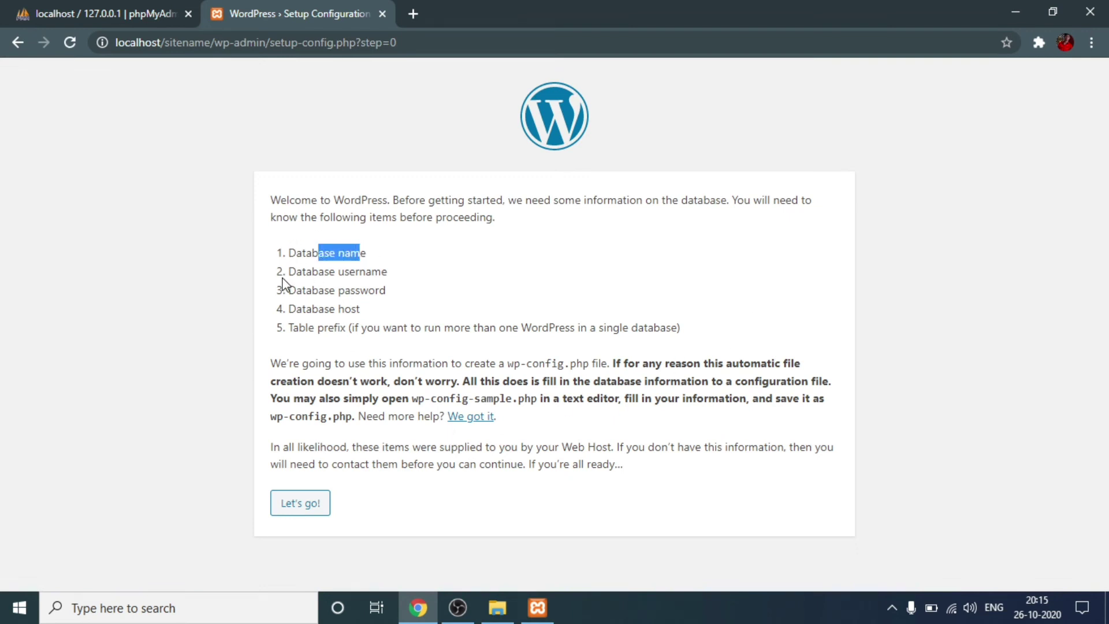
{"action": "left_click_drag", "start_coordinate": [281, 278], "coordinate": [316, 308]}
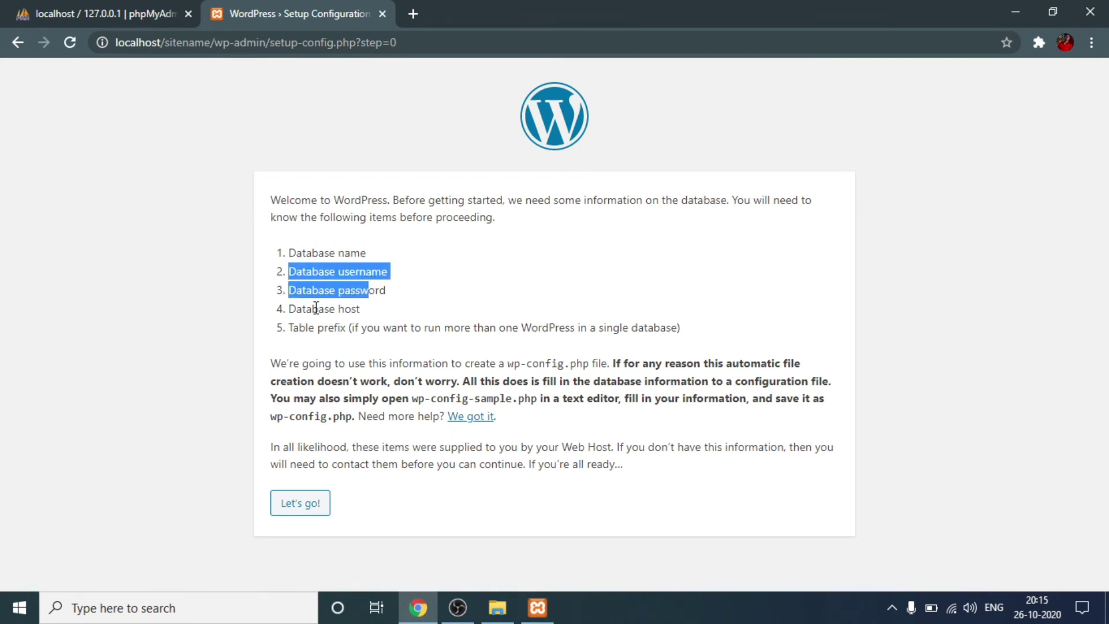
{"action": "left_click", "coordinate": [303, 507]}
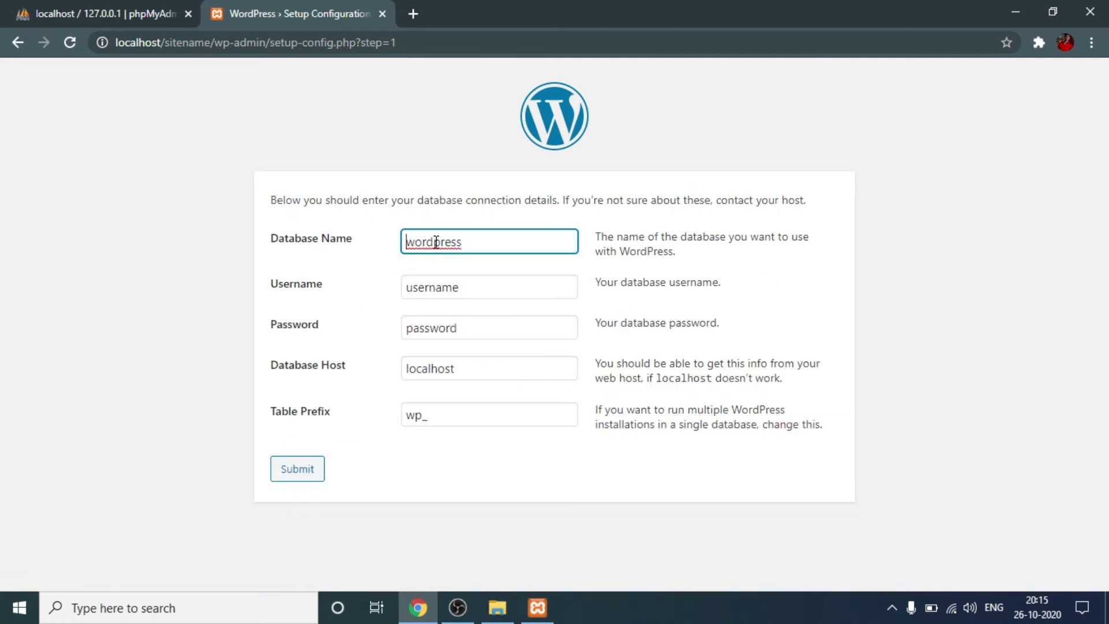
{"action": "key", "text": "ctrl+a"}
{"action": "type", "text": "n"}
{"action": "key", "text": "Tab"}
{"action": "type", "text": "r"}
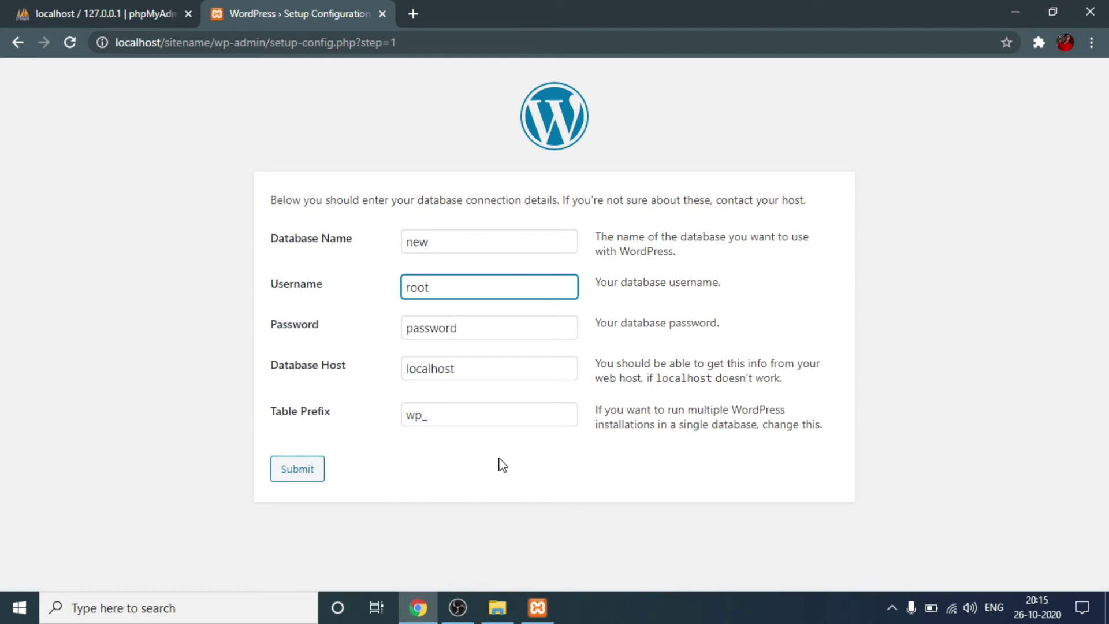
{"action": "key", "text": "Tab"}
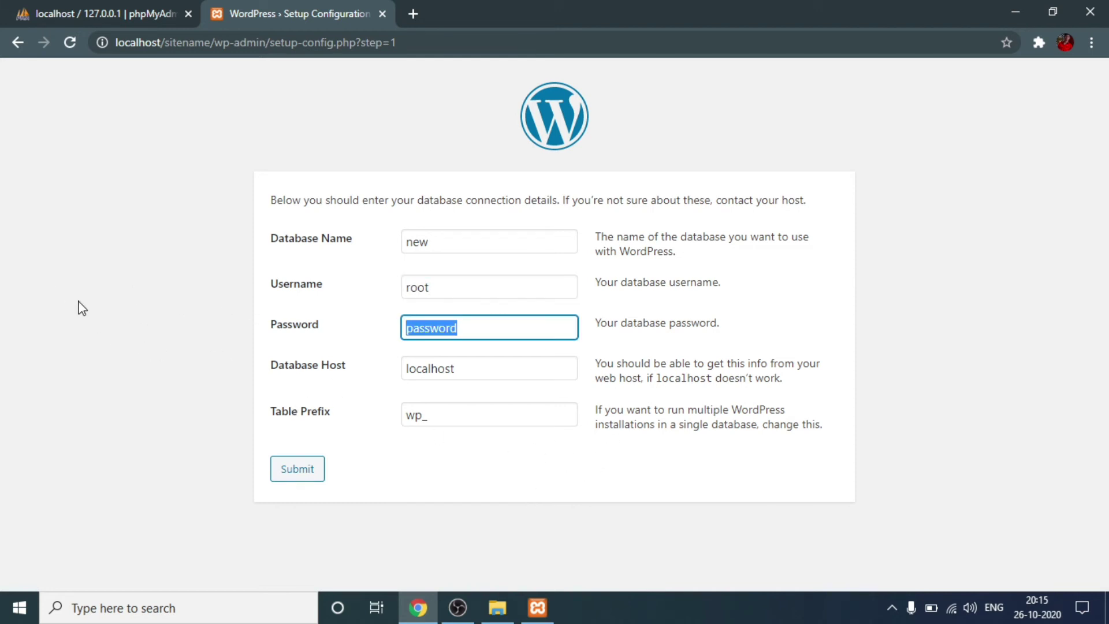
{"action": "key", "text": "BackSpace"}
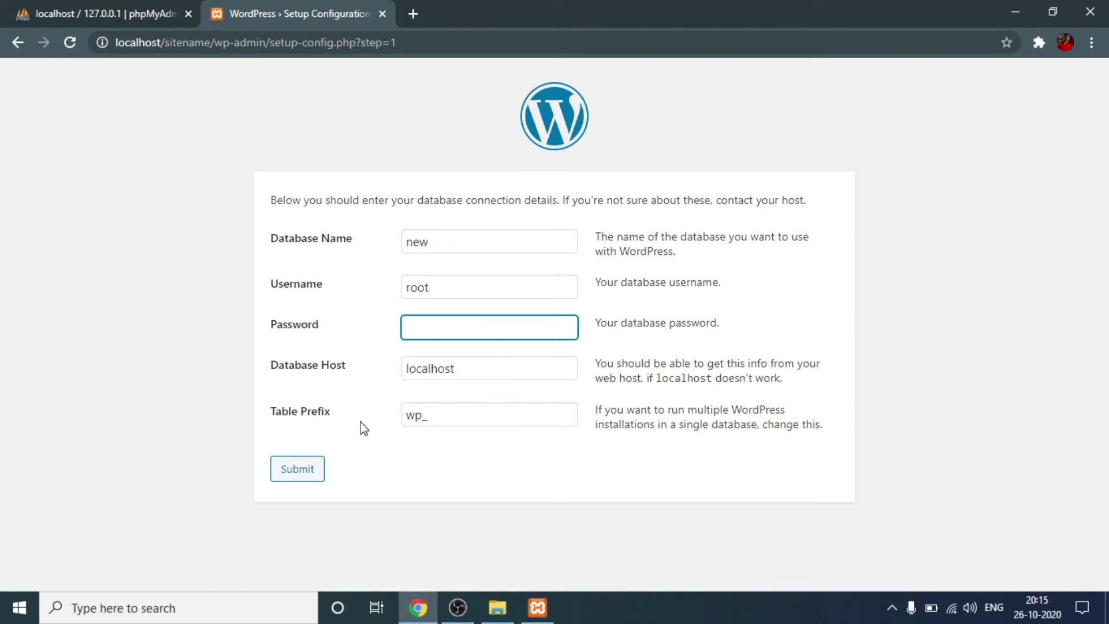
{"action": "left_click", "coordinate": [319, 480]}
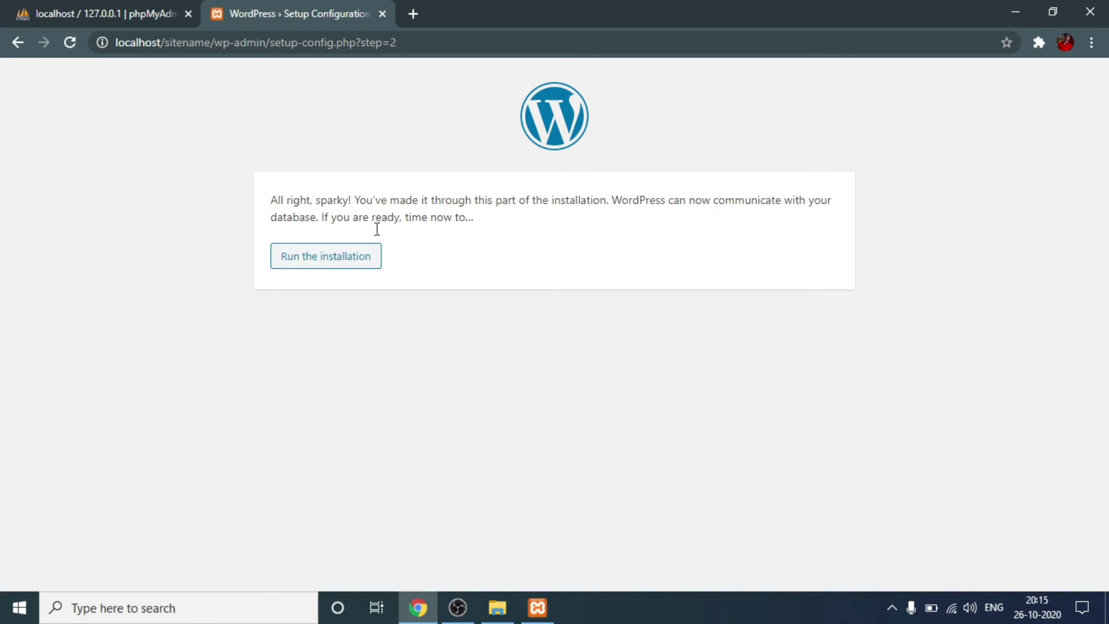
Step: Start the installation and enter the site title 'Digital Vaigyanik'
{"action": "left_click", "coordinate": [321, 262]}
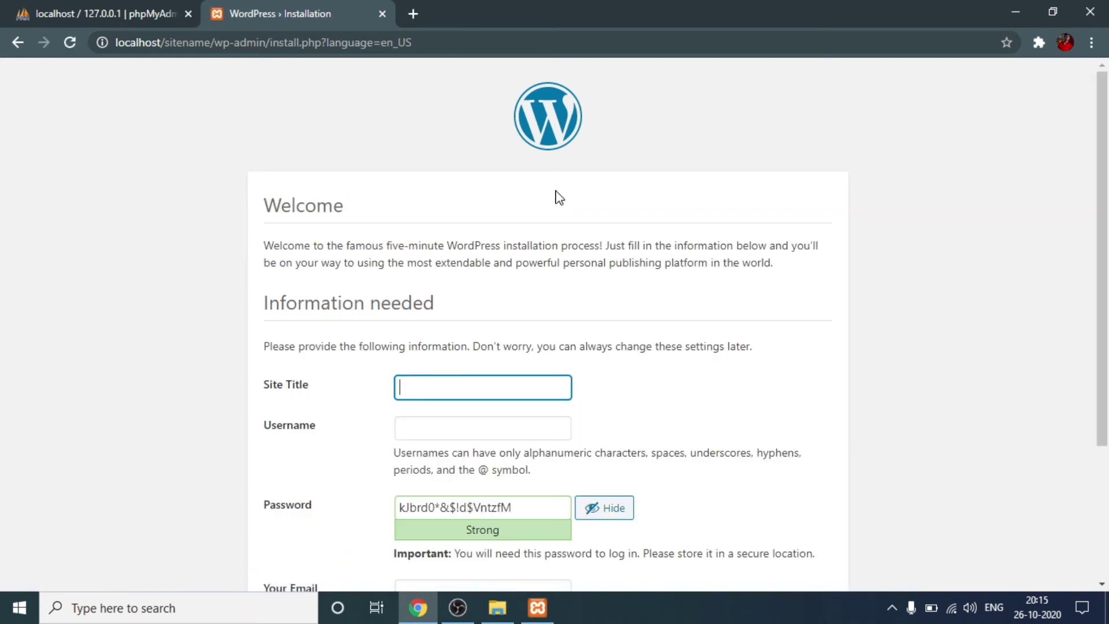
{"action": "scroll", "coordinate": [493, 414], "scroll_direction": "down", "scroll_amount": 3}
{"action": "scroll", "coordinate": [684, 409], "scroll_direction": "up", "scroll_amount": 3}
{"action": "type", "text": "Digital Vai"}
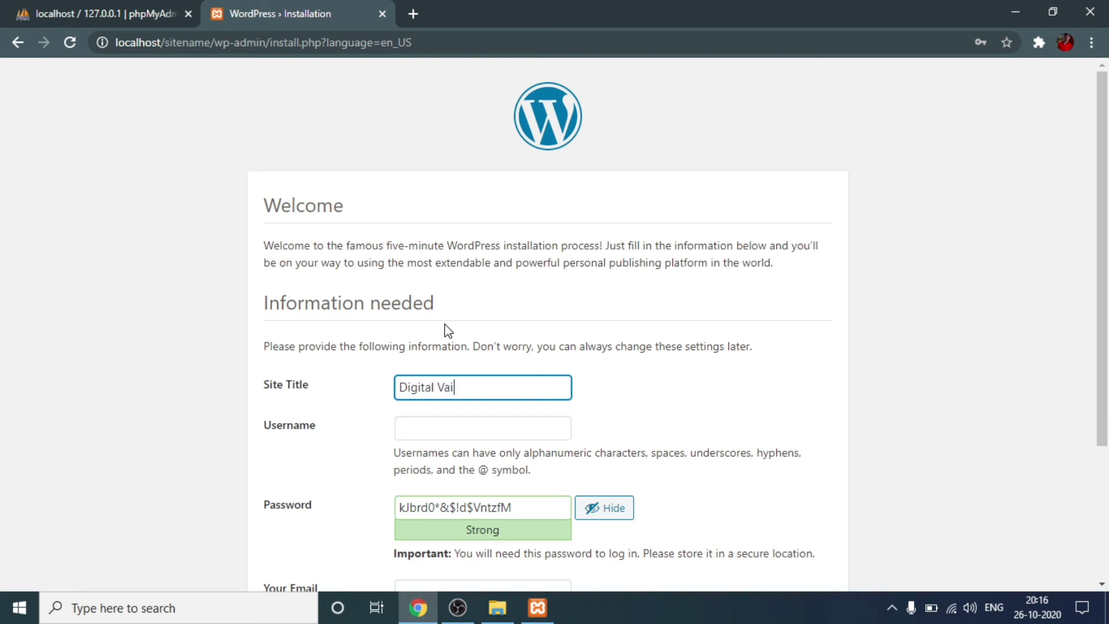
{"action": "type", "text": "gyanik"}
{"action": "scroll", "coordinate": [619, 314], "scroll_direction": "down", "scroll_amount": 2}
Step: Set the admin username to user with a password, confirming use of a weak password
{"action": "left_click", "coordinate": [397, 346]}
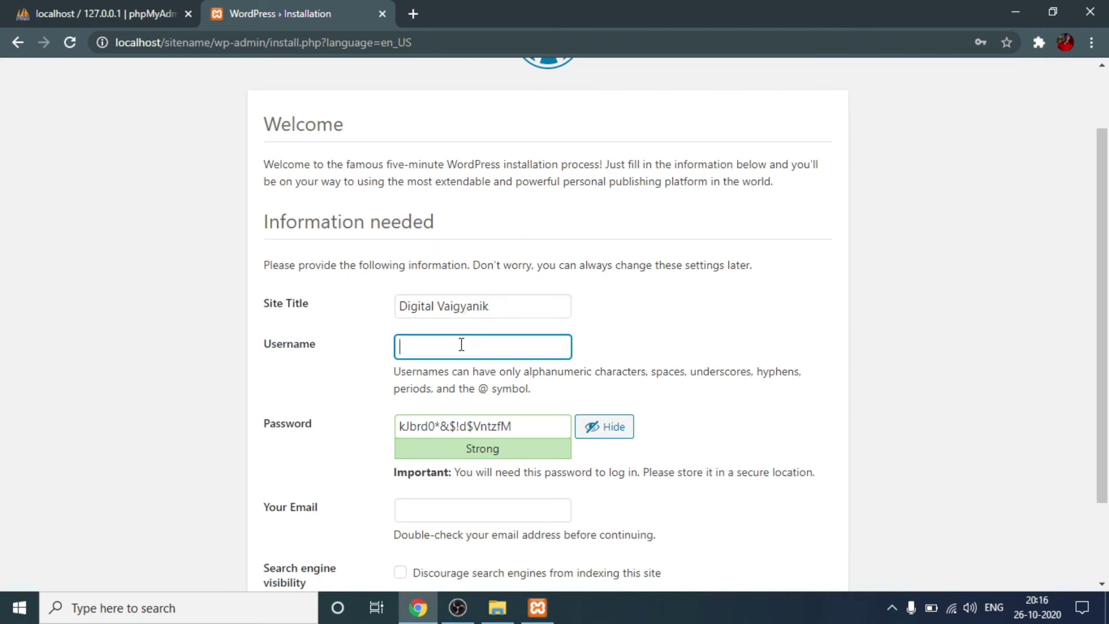
{"action": "type", "text": "user"}
{"action": "key", "text": "Tab"}
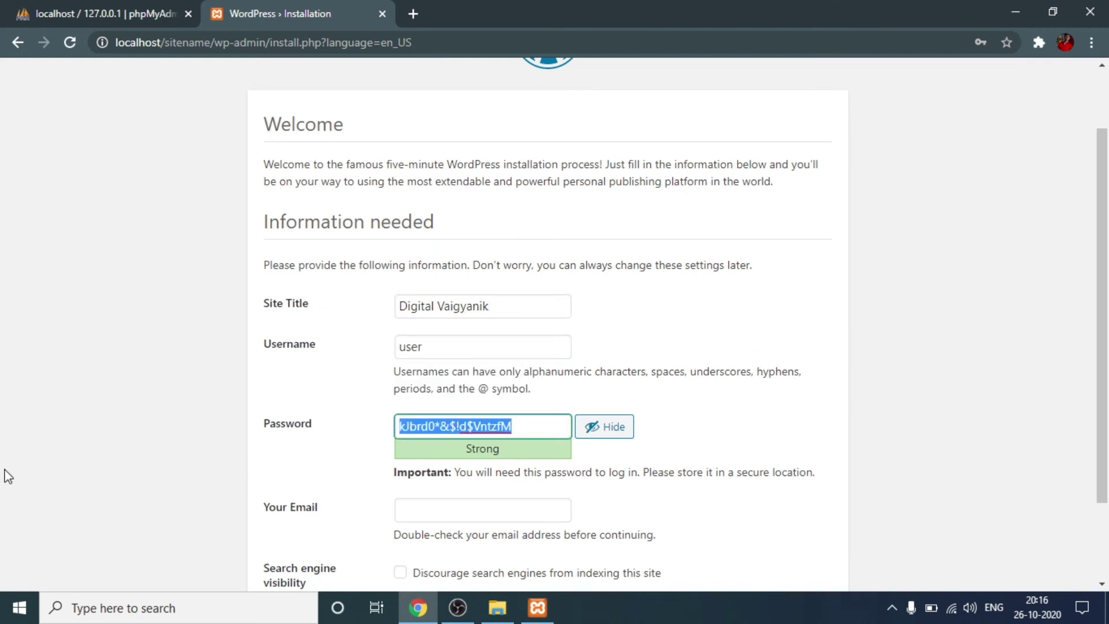
{"action": "type", "text": "pass"}
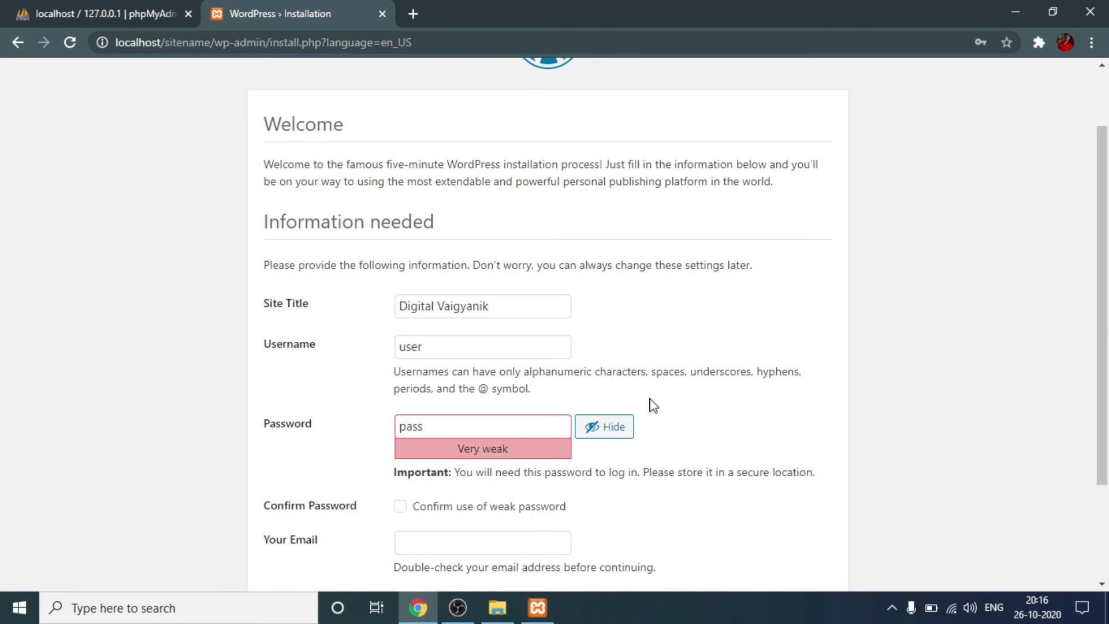
{"action": "scroll", "coordinate": [651, 403], "scroll_direction": "down", "scroll_amount": 2}
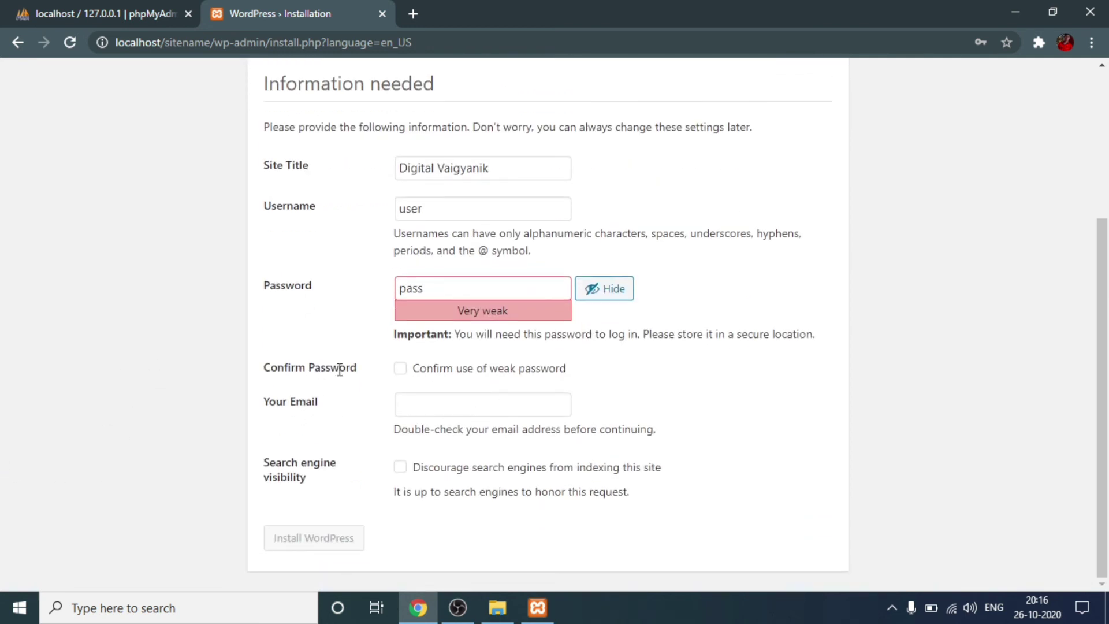
{"action": "left_click", "coordinate": [400, 369]}
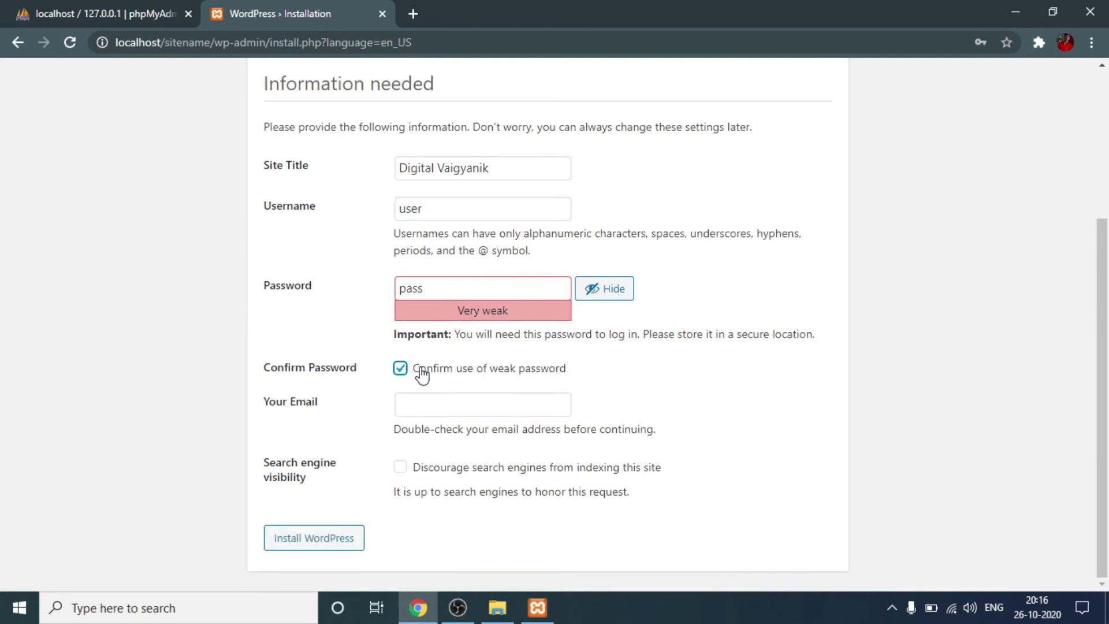
{"action": "double_click", "coordinate": [459, 290]}
{"action": "left_click", "coordinate": [277, 316]}
Step: Fill in the admin e-mail address from autofill and install WordPress
{"action": "left_click", "coordinate": [448, 411]}
{"action": "left_click", "coordinate": [486, 444]}
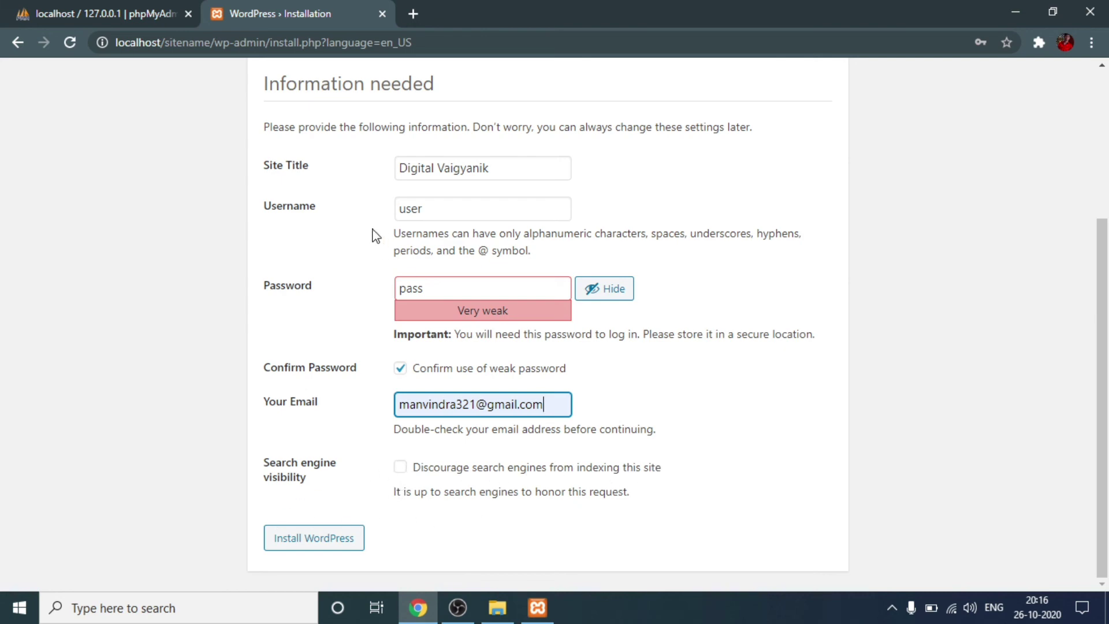
{"action": "scroll", "coordinate": [376, 255], "scroll_direction": "up", "scroll_amount": 3}
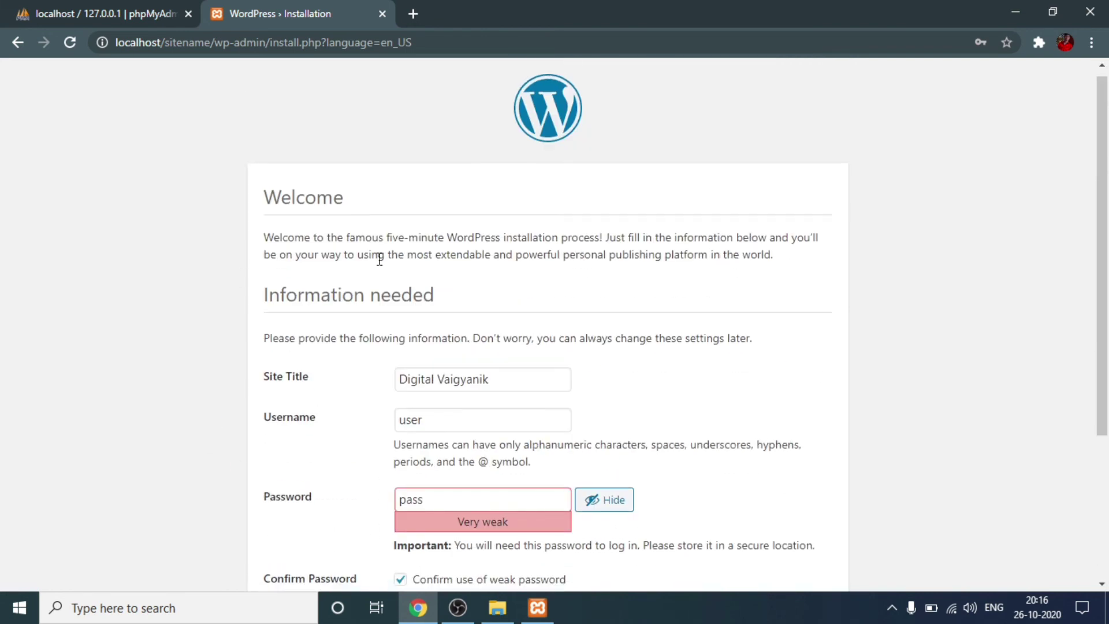
{"action": "scroll", "coordinate": [372, 277], "scroll_direction": "down", "scroll_amount": 3}
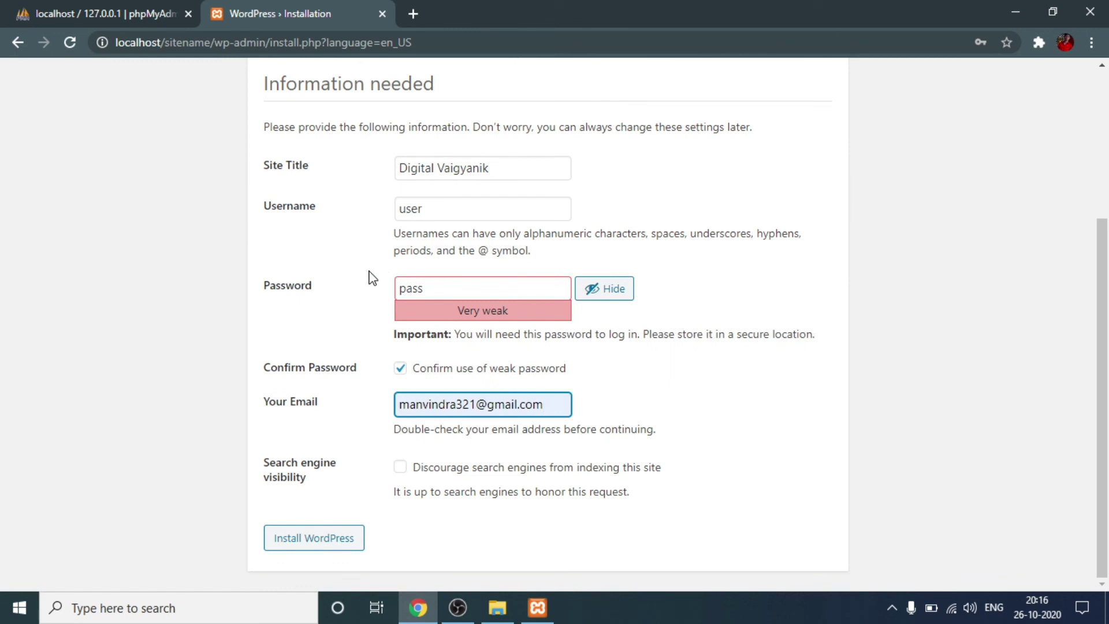
{"action": "left_click", "coordinate": [289, 540]}
{"action": "scroll", "coordinate": [1015, 334], "scroll_direction": "down", "scroll_amount": 4}
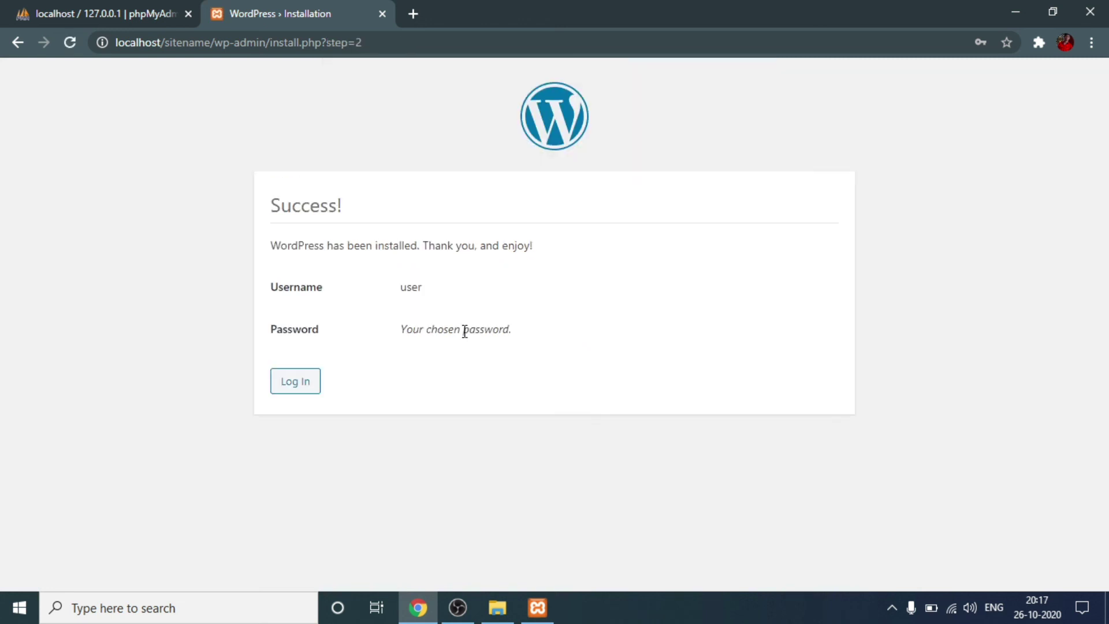
Step: Move from the installation success message to the WordPress login page
{"action": "left_click_drag", "start_coordinate": [275, 252], "coordinate": [449, 273]}
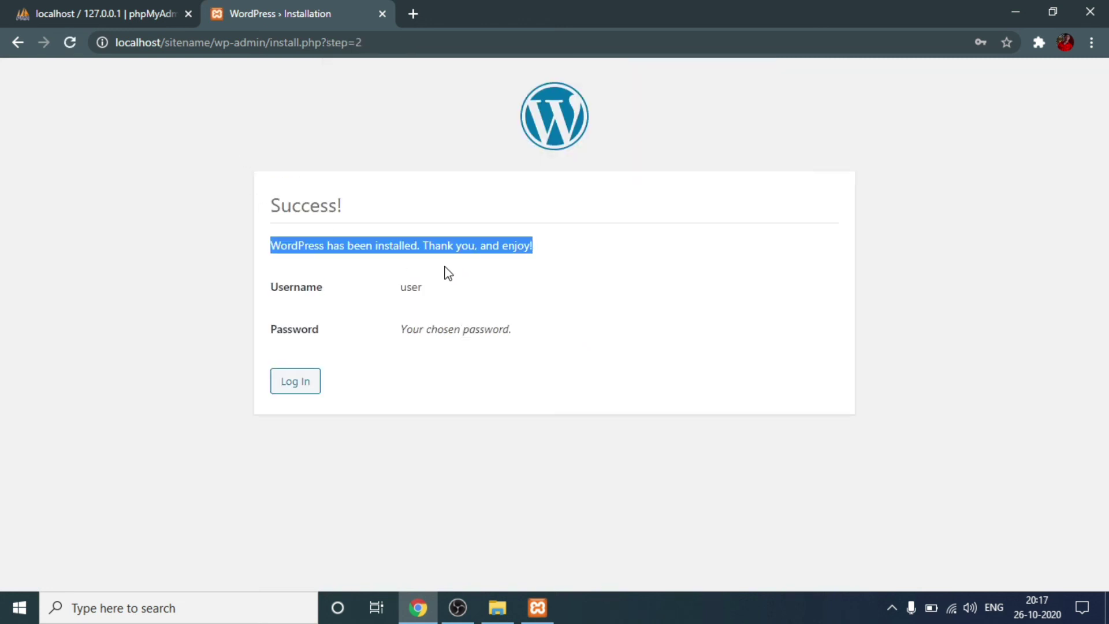
{"action": "left_click", "coordinate": [572, 292]}
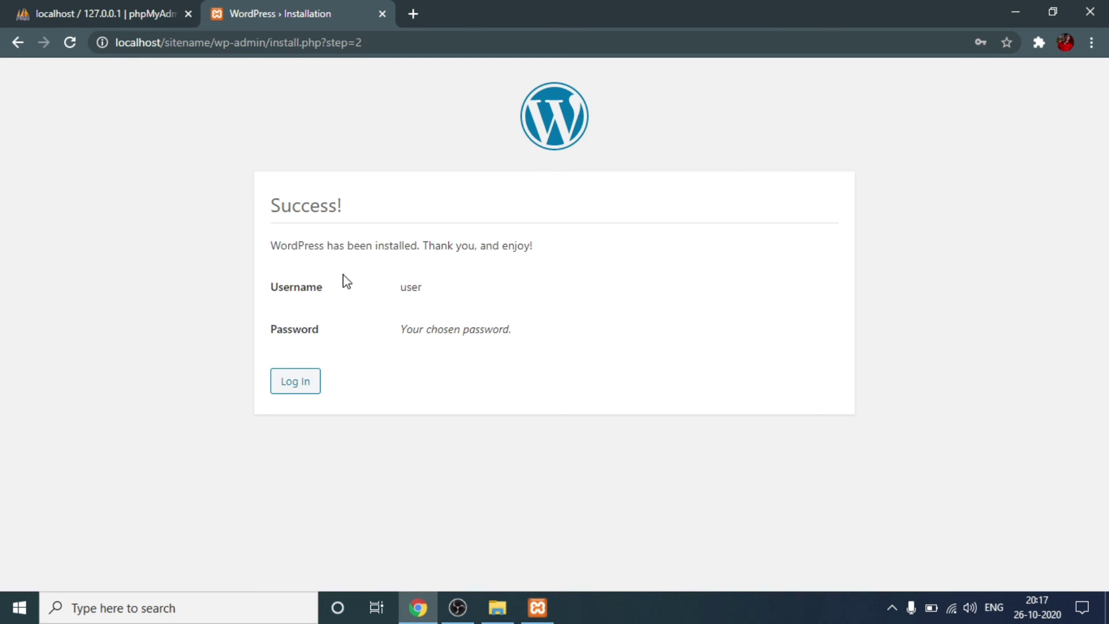
{"action": "left_click", "coordinate": [304, 383]}
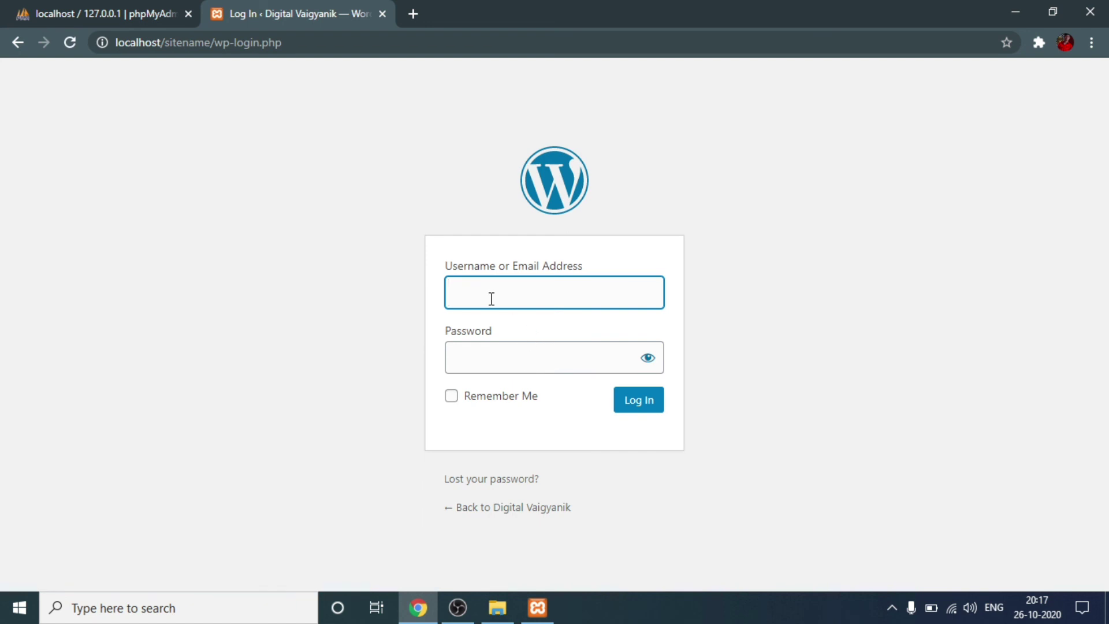
Step: Sign in with the admin username and password to reach the Digital Vaigyanik Dashboard
{"action": "type", "text": "user"}
{"action": "key", "text": "Tab"}
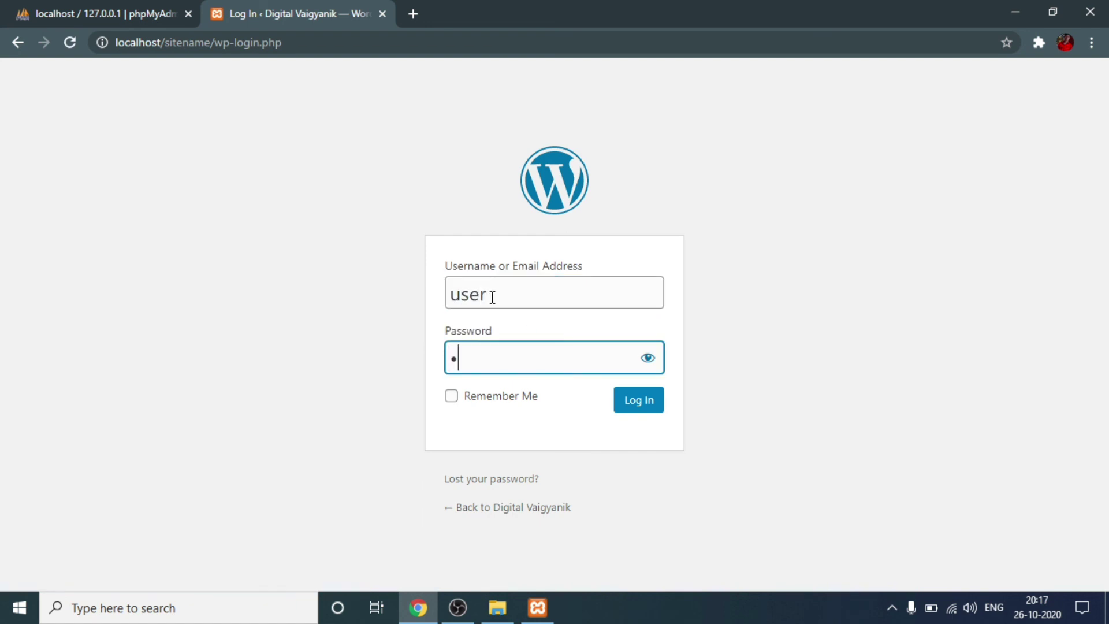
{"action": "type", "text": "user"}
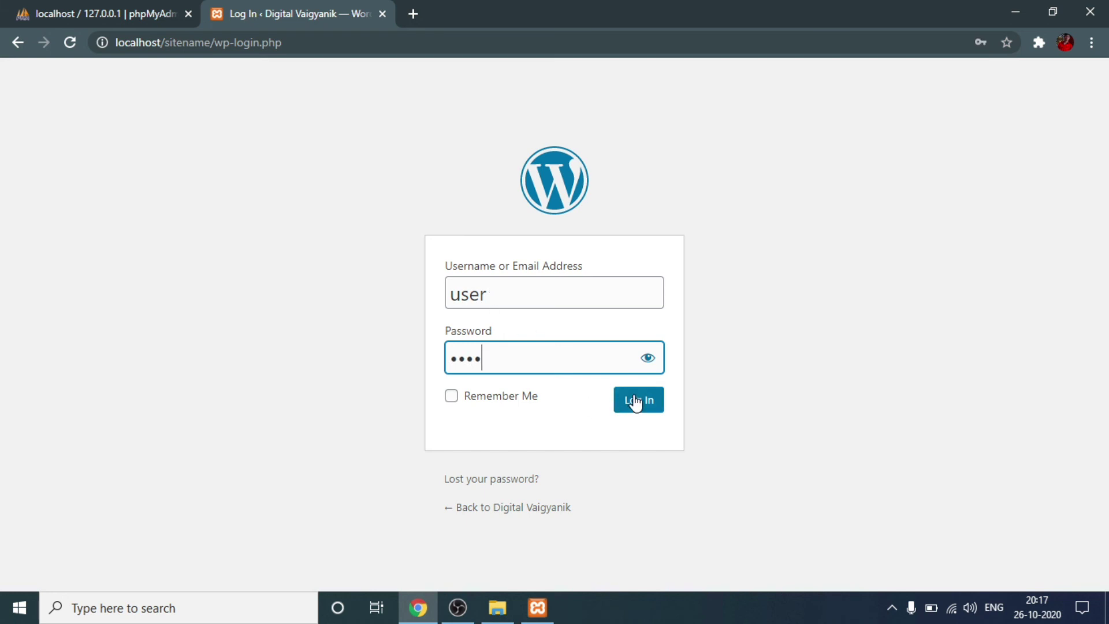
{"action": "left_click", "coordinate": [638, 400]}
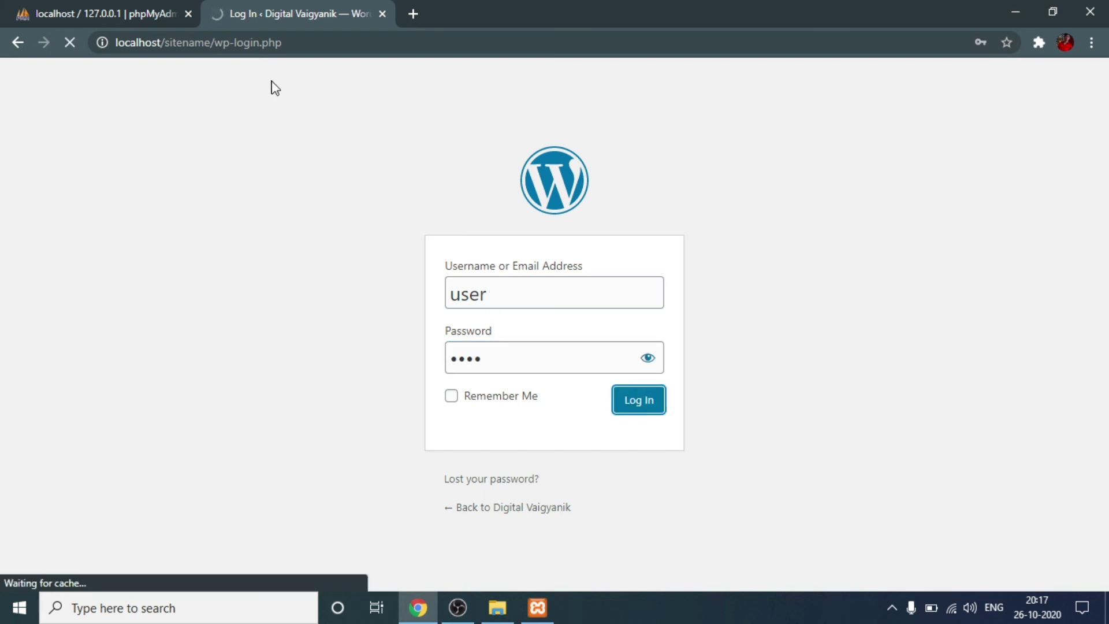
{"action": "left_click", "coordinate": [190, 14]}
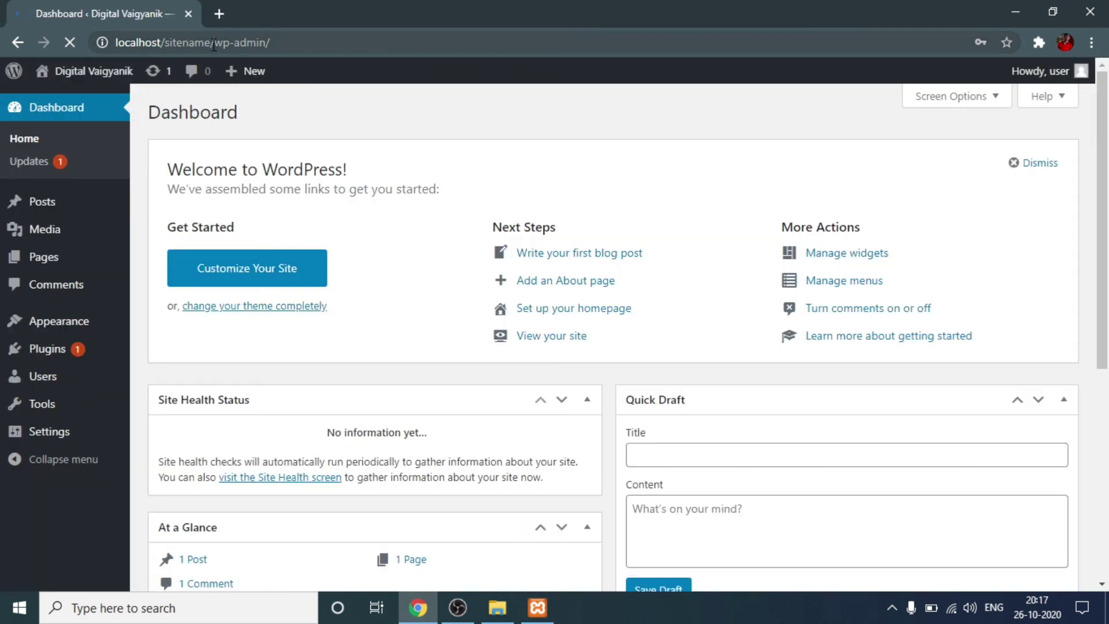
Step: Open a second browser tab showing the localhost XAMPP home page
{"action": "left_click", "coordinate": [316, 70]}
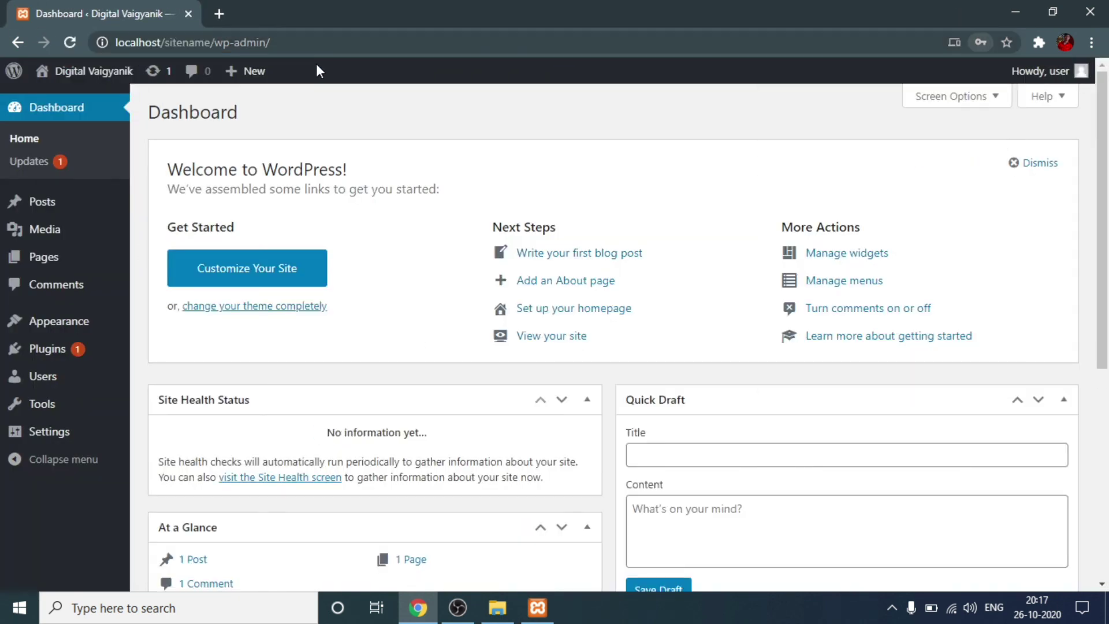
{"action": "left_click", "coordinate": [220, 13]}
{"action": "type", "text": "http://localhost/"}
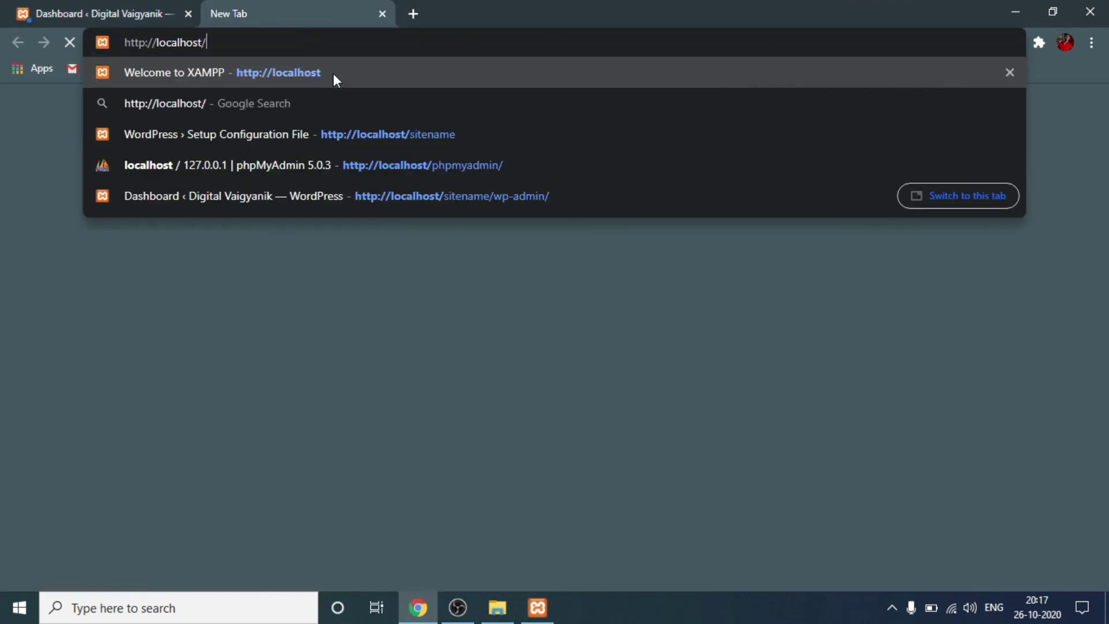
{"action": "left_click", "coordinate": [344, 71]}
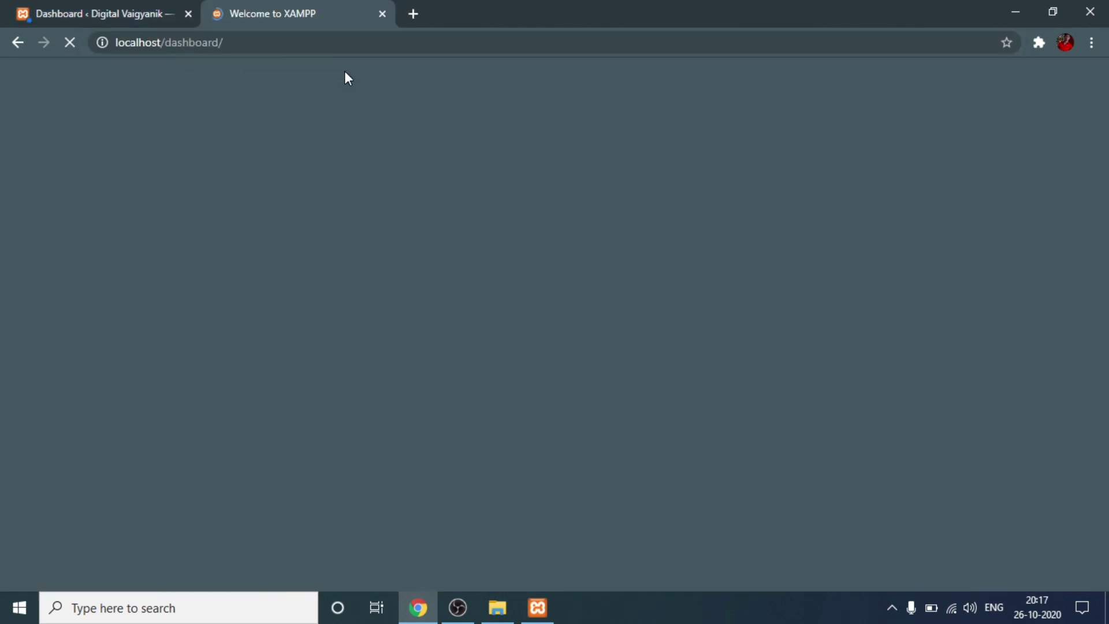
Step: Copy the site address from the dashboard and load localhost/sitename, showing the Hello world! post
{"action": "left_click", "coordinate": [85, 7]}
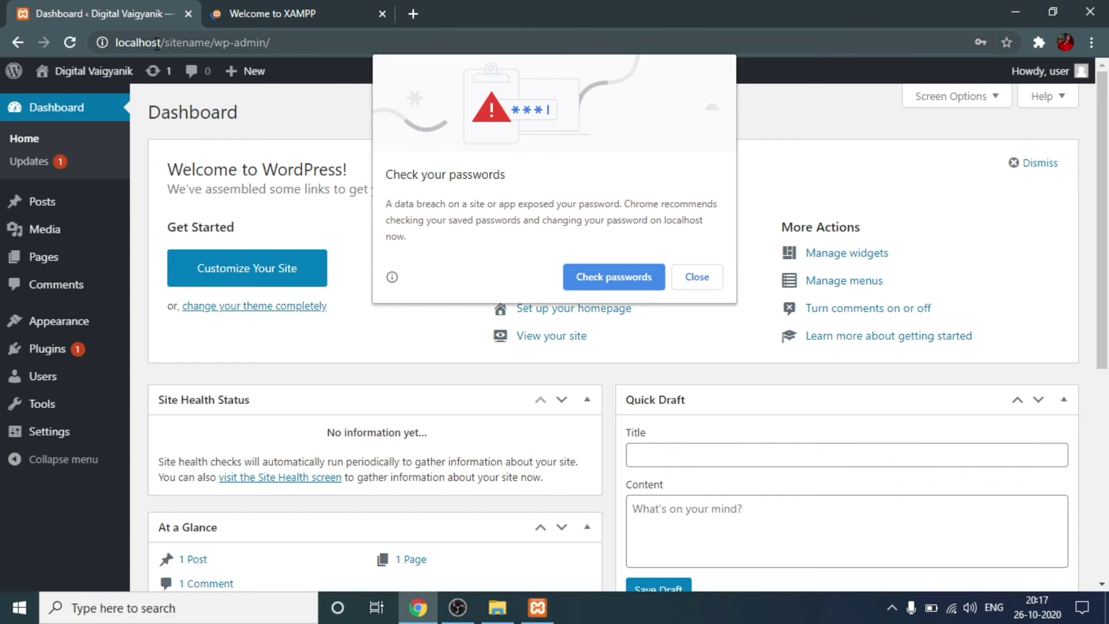
{"action": "left_click_drag", "start_coordinate": [116, 42], "coordinate": [211, 42]}
{"action": "key", "text": "ctrl+c"}
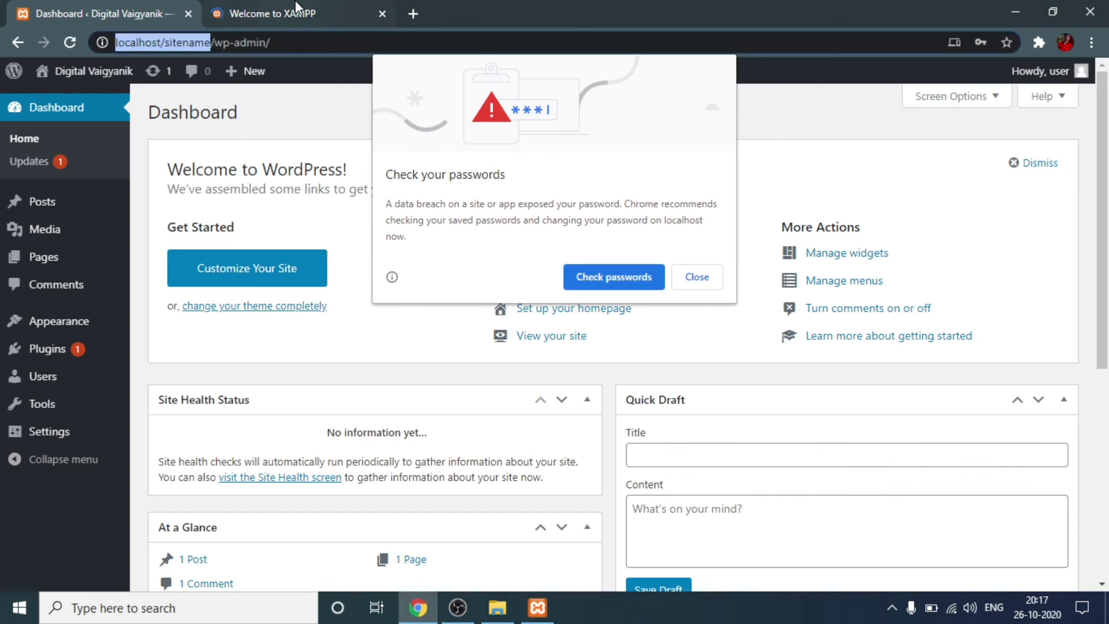
{"action": "left_click", "coordinate": [297, 11]}
{"action": "left_click", "coordinate": [303, 51]}
{"action": "key", "text": "ctrl+v"}
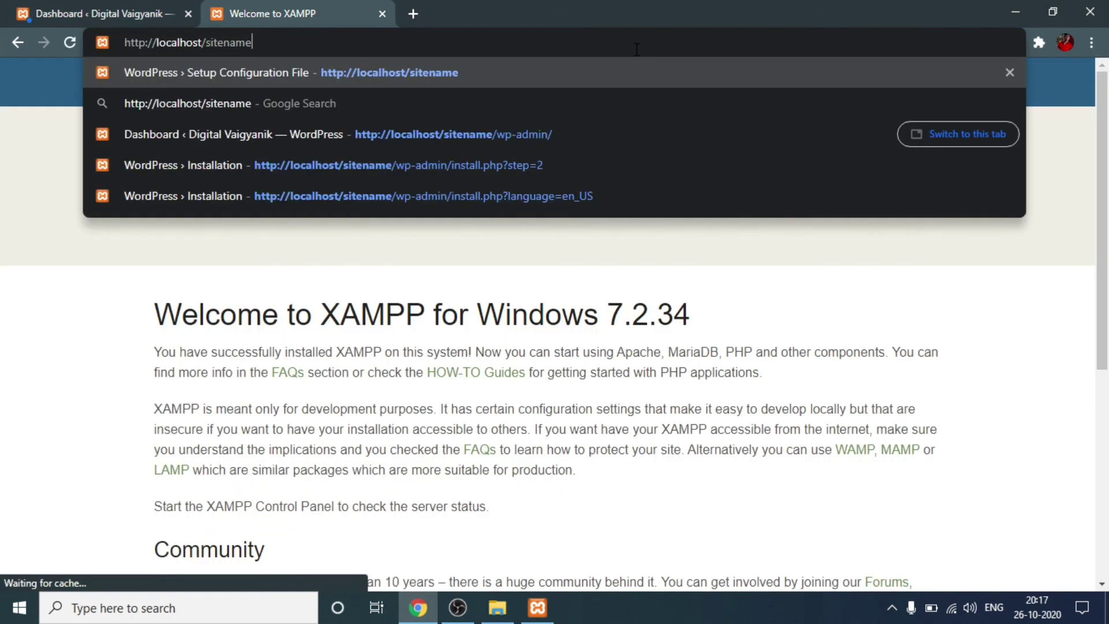
{"action": "key", "text": "Return"}
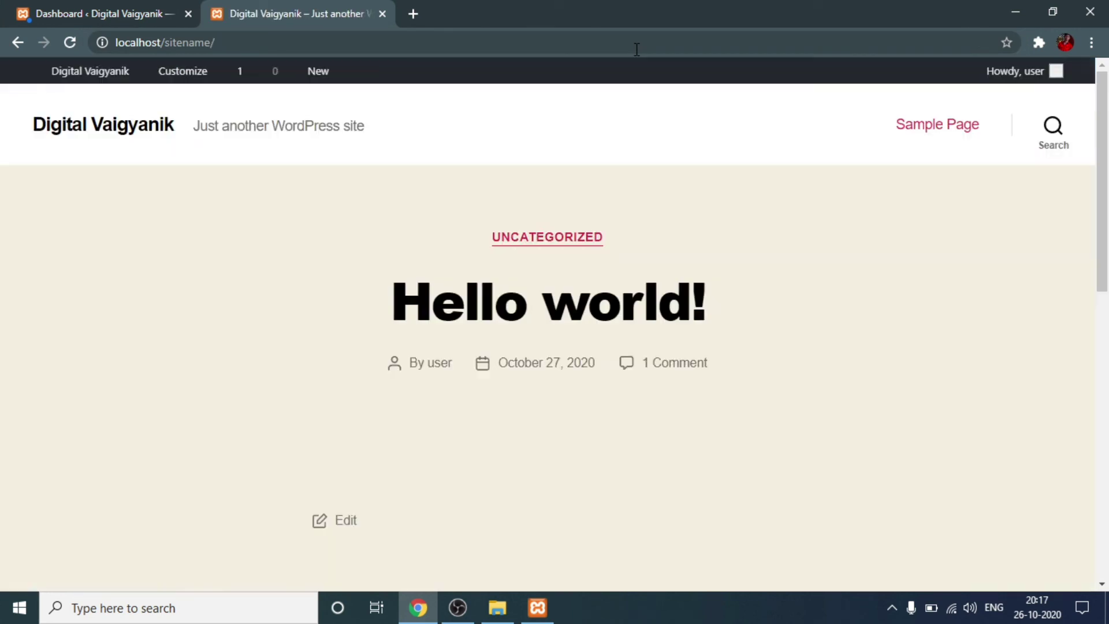
{"action": "scroll", "coordinate": [565, 480], "scroll_direction": "down", "scroll_amount": 12}
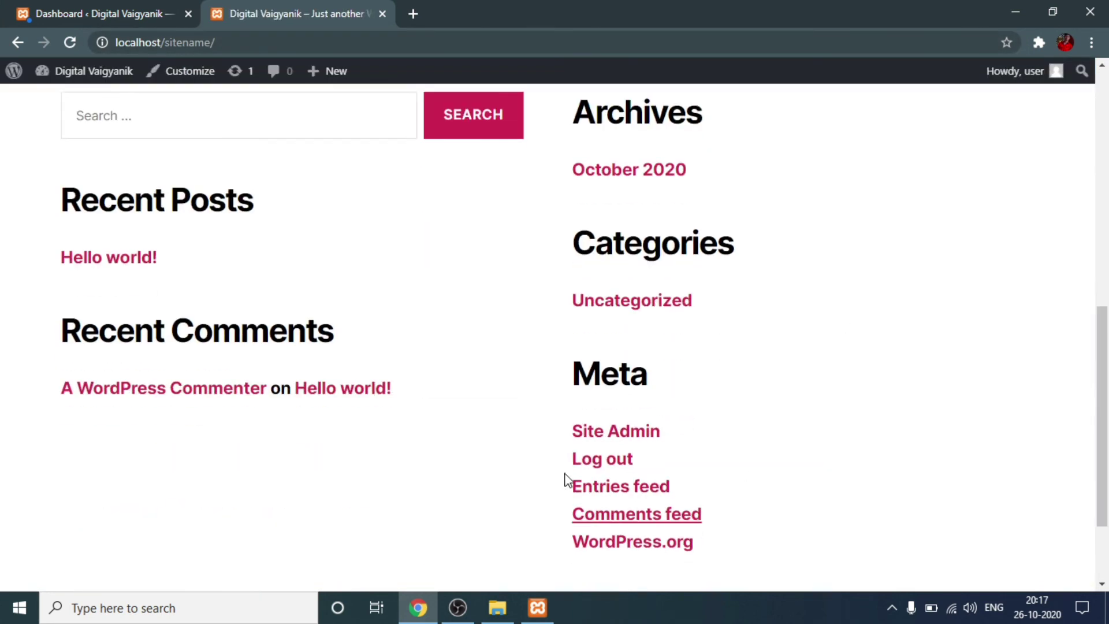
{"action": "scroll", "coordinate": [673, 395], "scroll_direction": "up", "scroll_amount": 10}
{"action": "scroll", "coordinate": [674, 395], "scroll_direction": "up", "scroll_amount": 2}
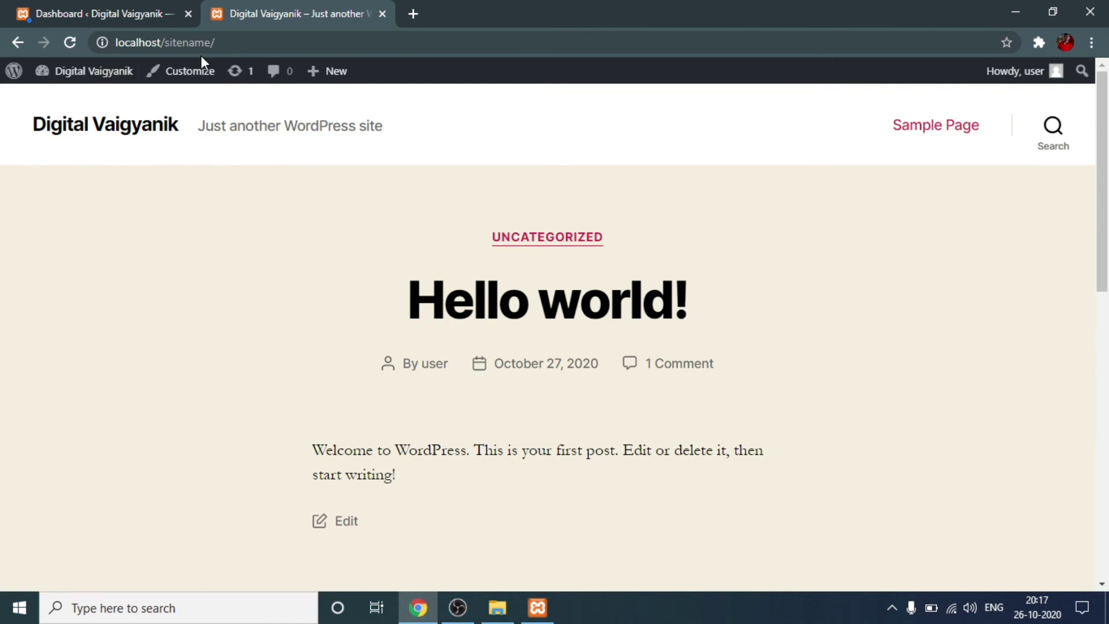